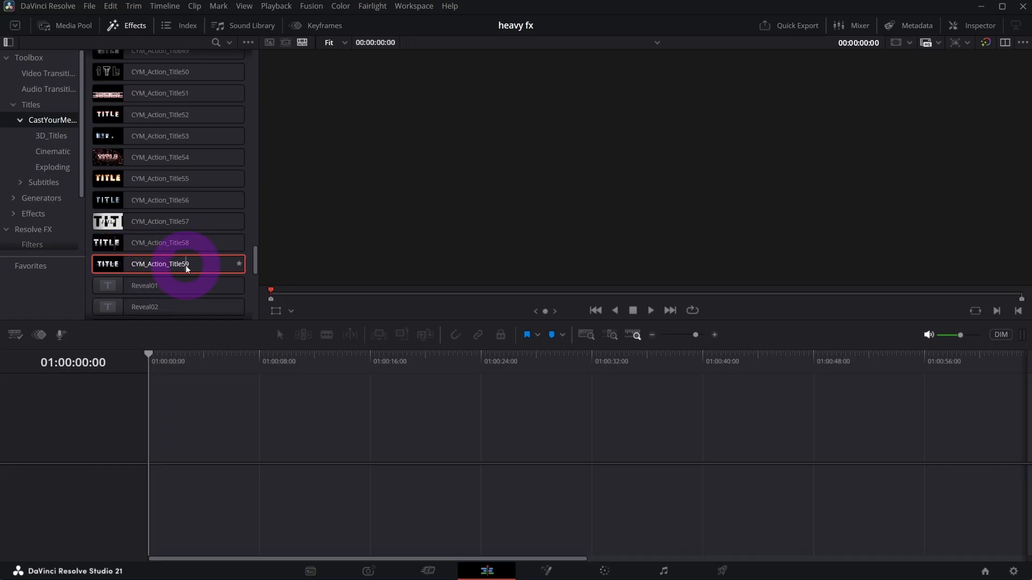
Step: Add the CYM_Action_Title59 title to the start of the timeline and show its frame at 01:00:00:23
left_click_drag(142, 268, 279, 455)
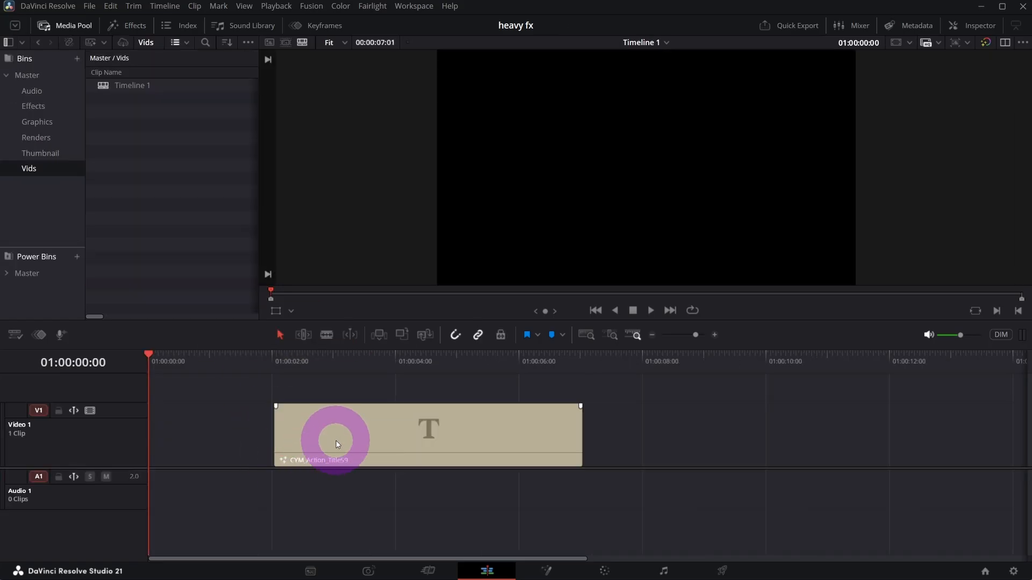
left_click_drag(389, 443, 209, 436)
left_click(208, 365)
left_click(555, 436)
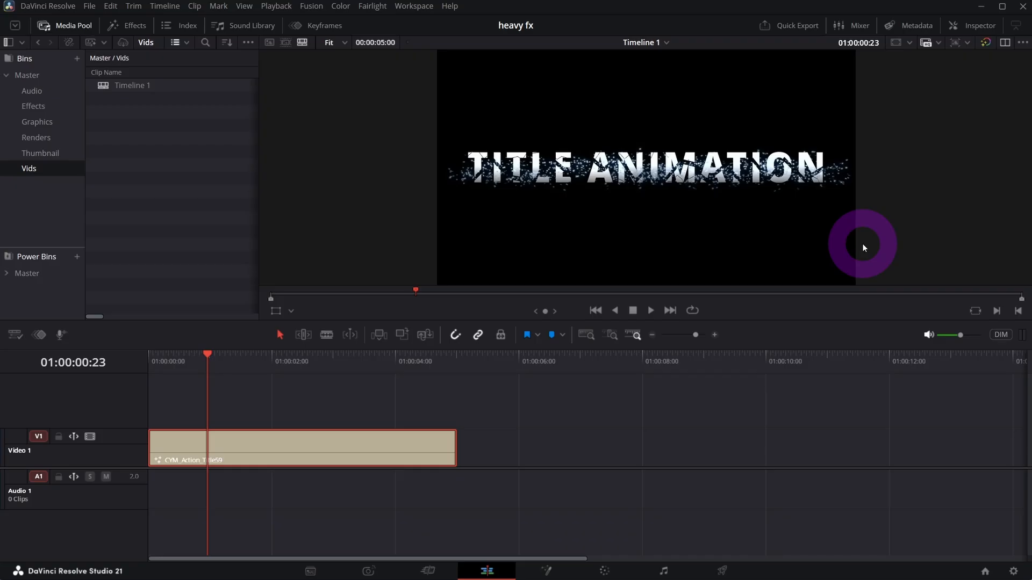
Step: Enlarge the preview of the title, then play and scrub through its opening to check playback smoothness
scroll(629, 199, "up", 2)
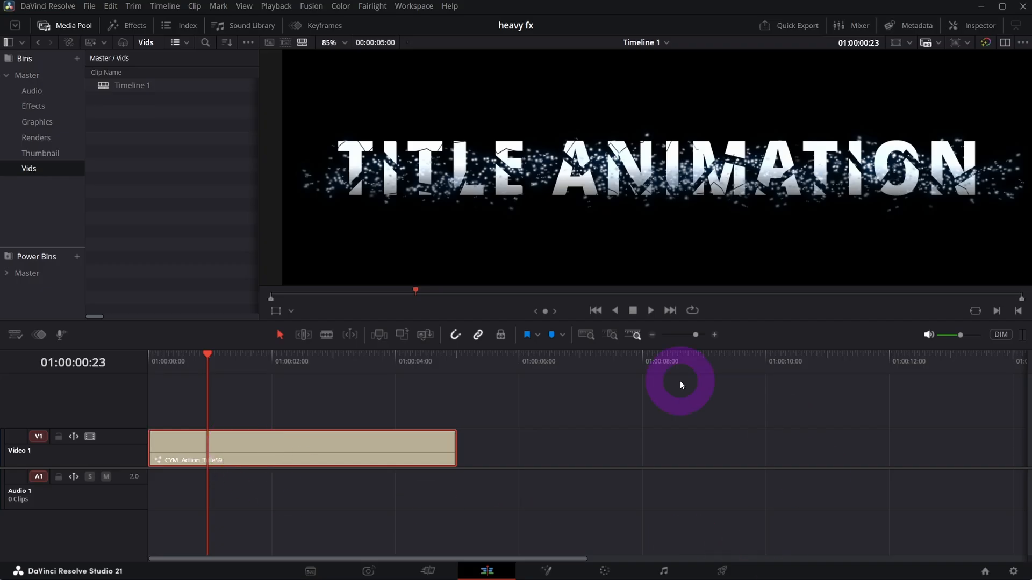
left_click(159, 364)
left_click_drag(159, 363, 218, 367)
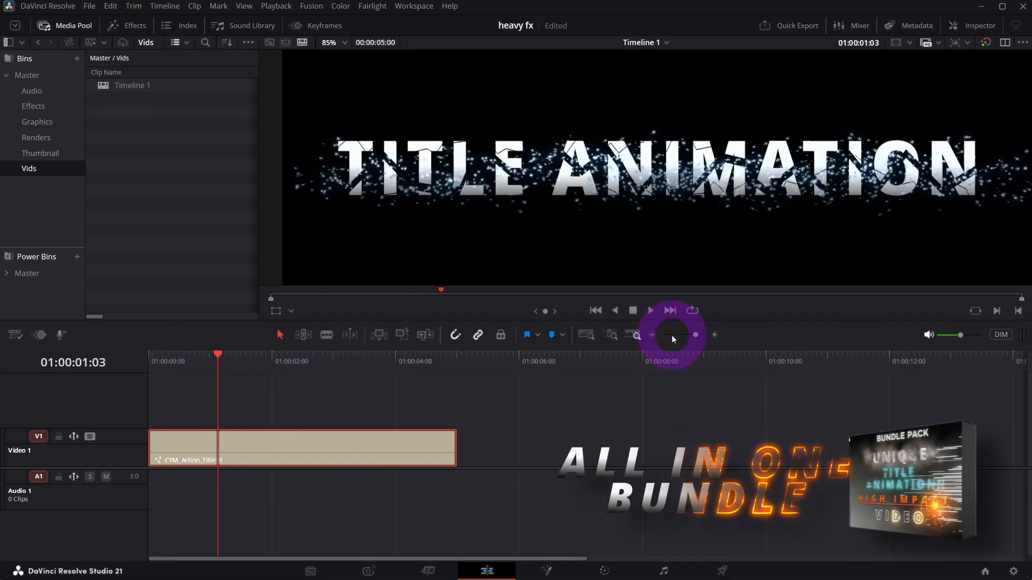
left_click(633, 312)
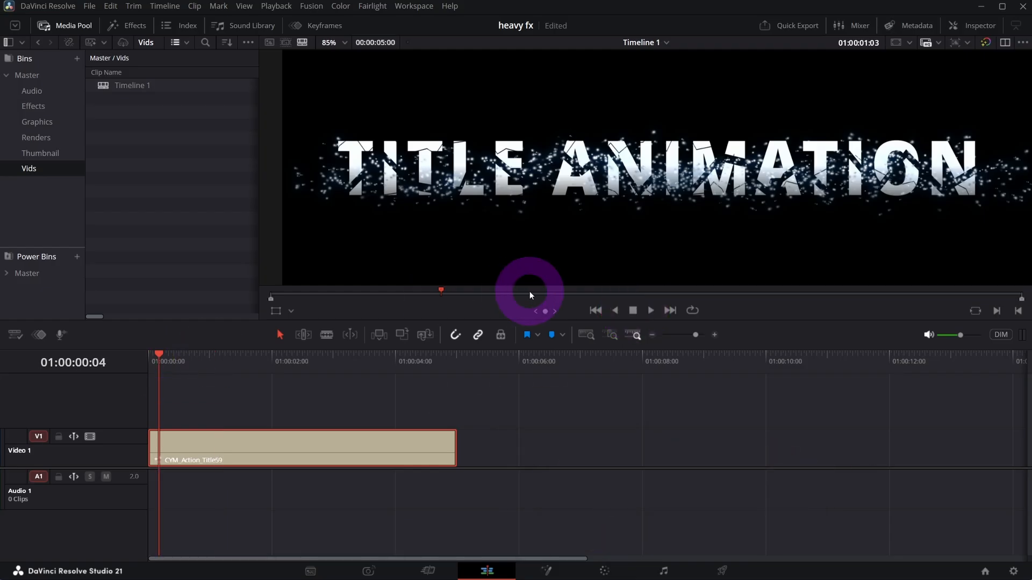
left_click(651, 313)
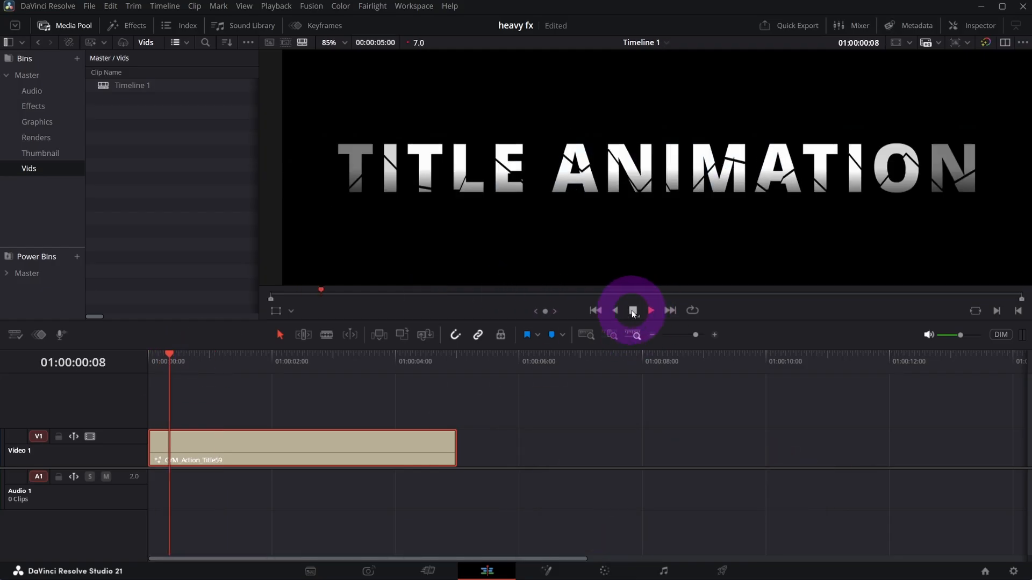
left_click(632, 311)
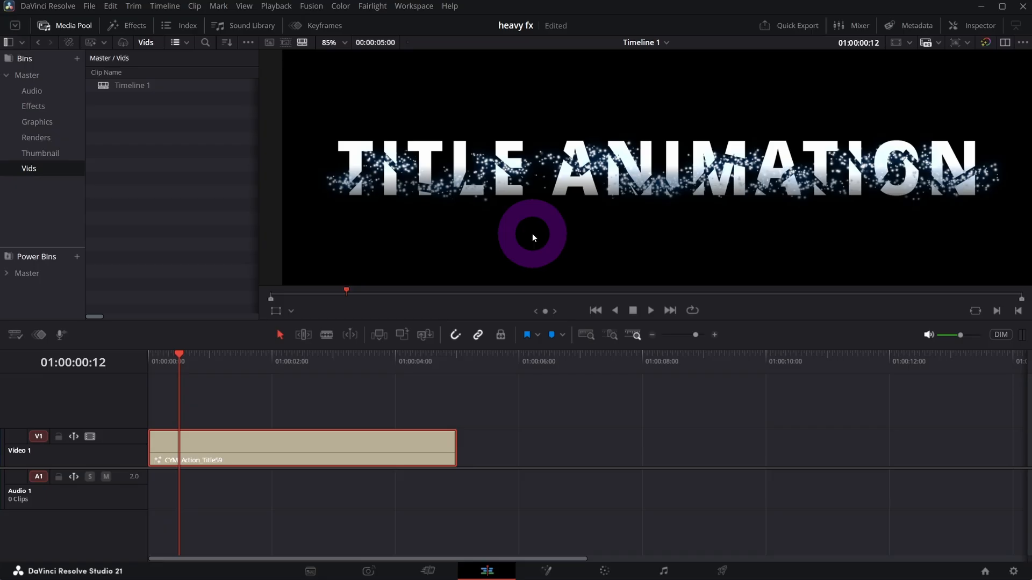
left_click_drag(216, 370, 227, 373)
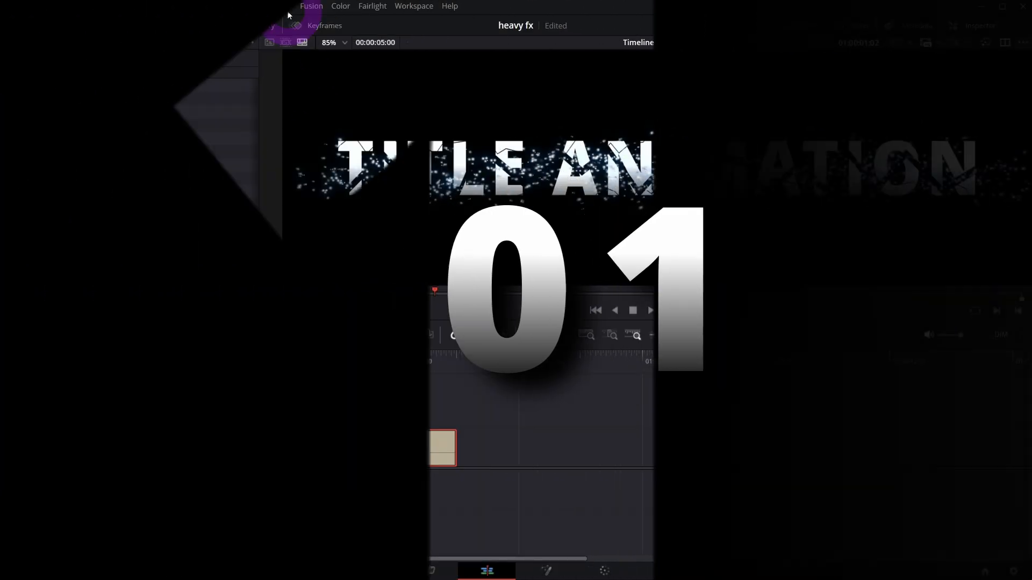
Step: Set the timeline playback resolution to Quarter
left_click(288, 10)
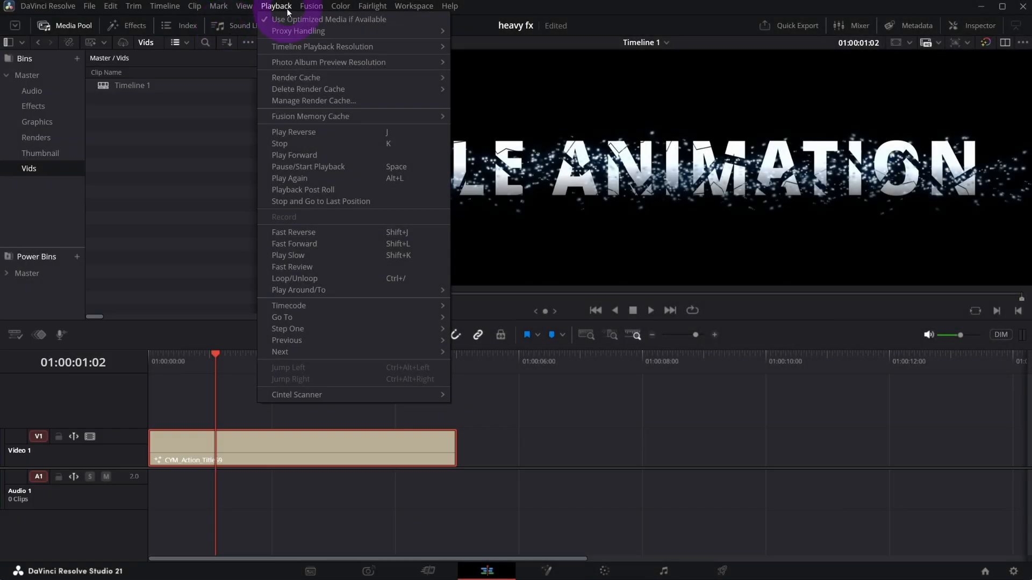
mouse_move(304, 47)
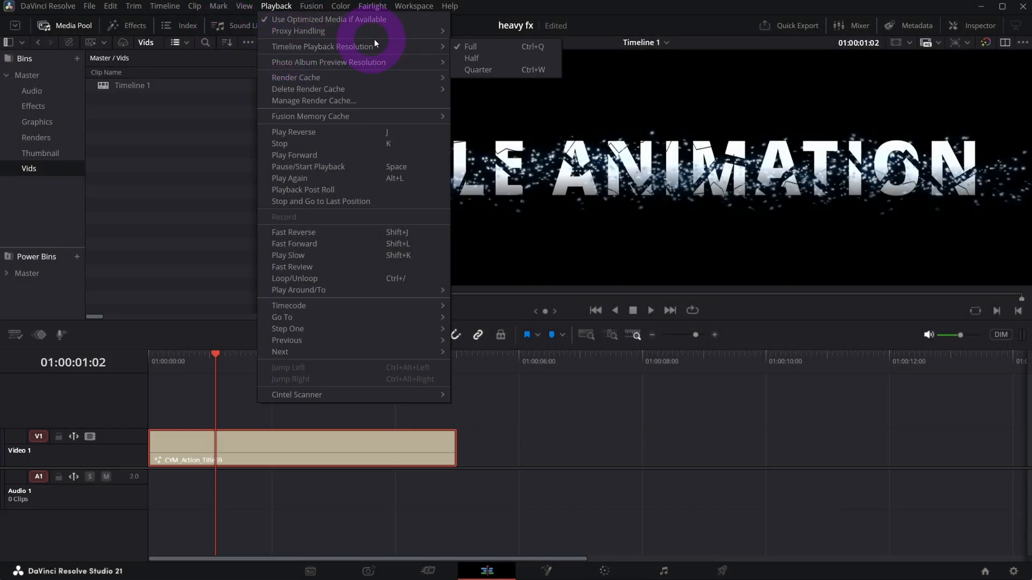
left_click(476, 71)
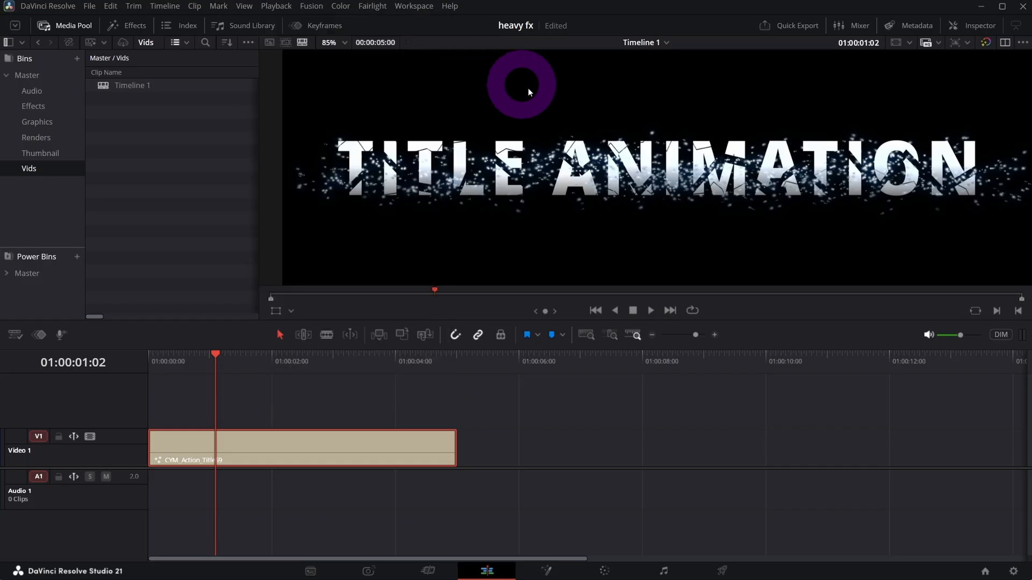
Step: Play the title from the beginning and scrub to 01:00:02:03 to check the reduced-resolution preview
left_click_drag(161, 366, 144, 367)
left_click(651, 310)
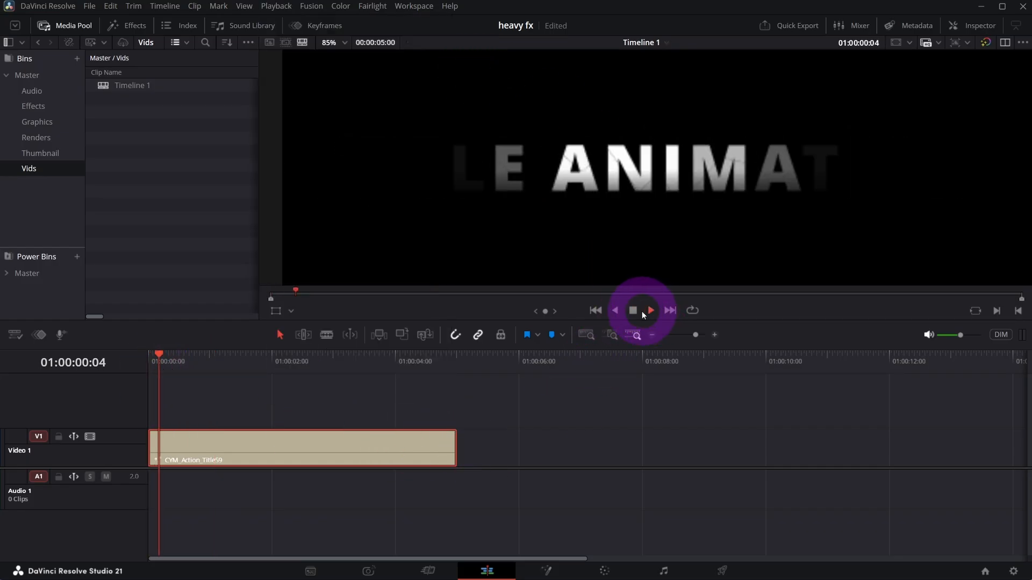
left_click(633, 310)
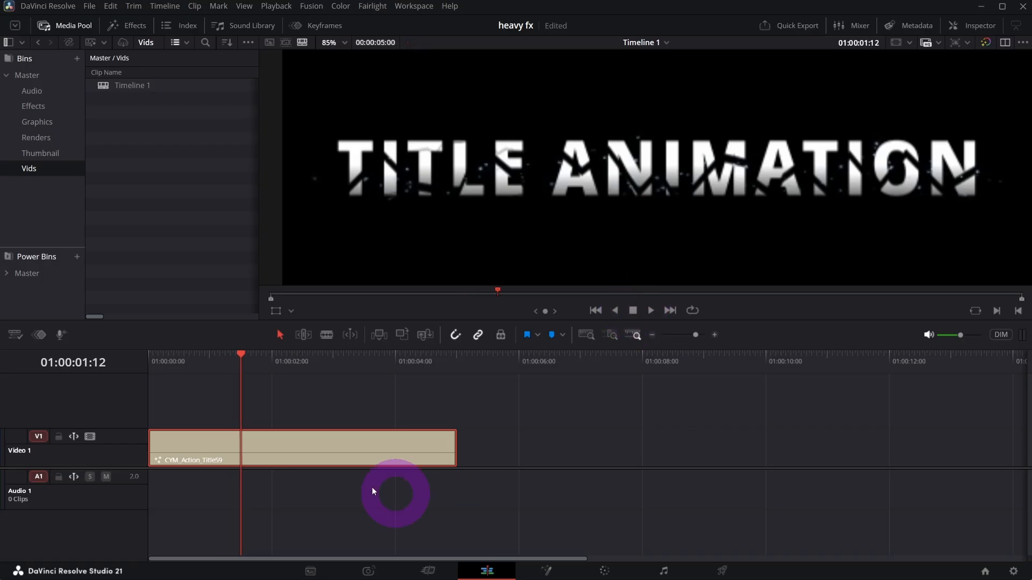
left_click_drag(201, 360, 279, 357)
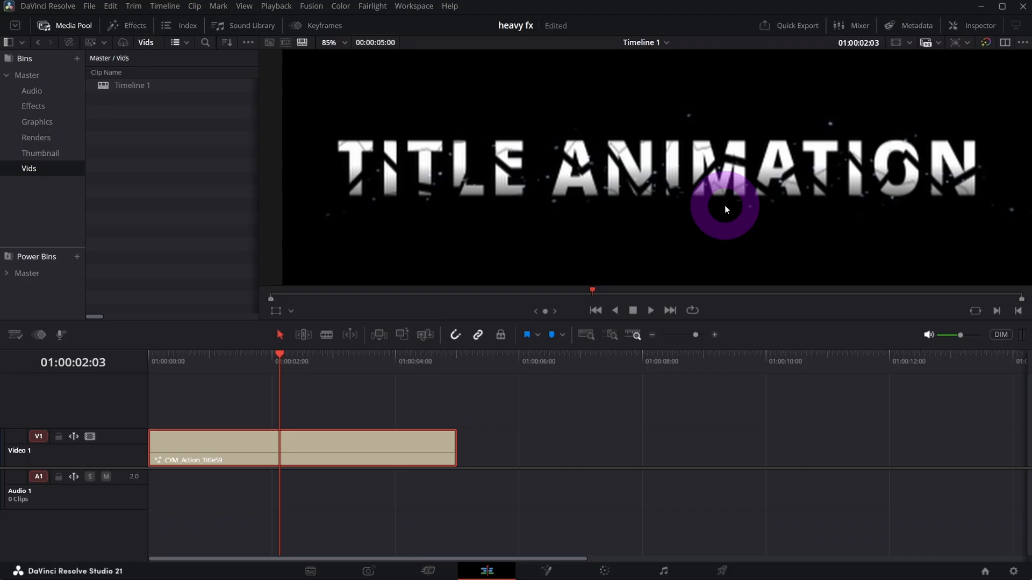
Step: Show the title's parameters and expand its Particles settings, with the preview fitted around the whole title
left_click(974, 26)
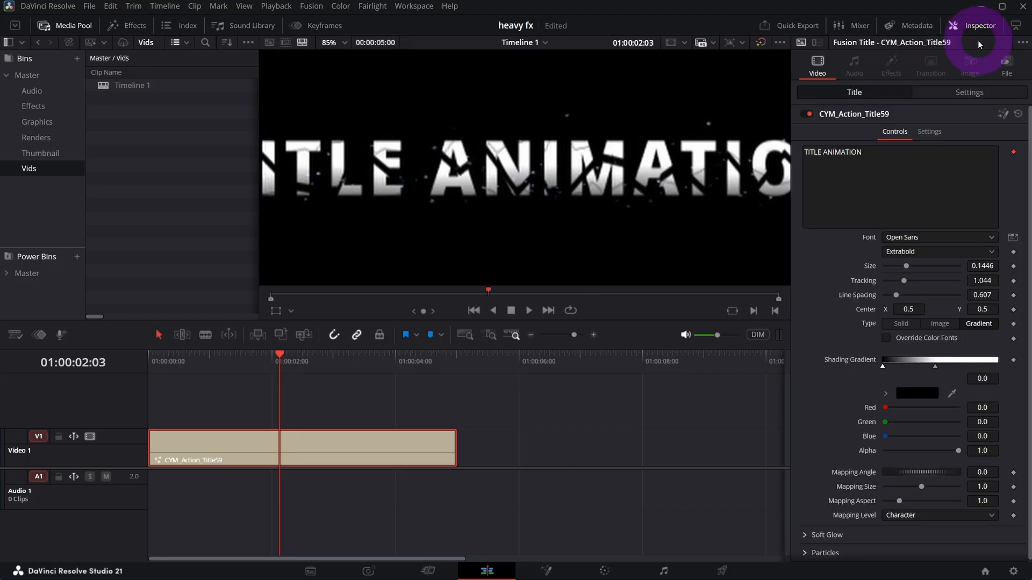
key("shift+z")
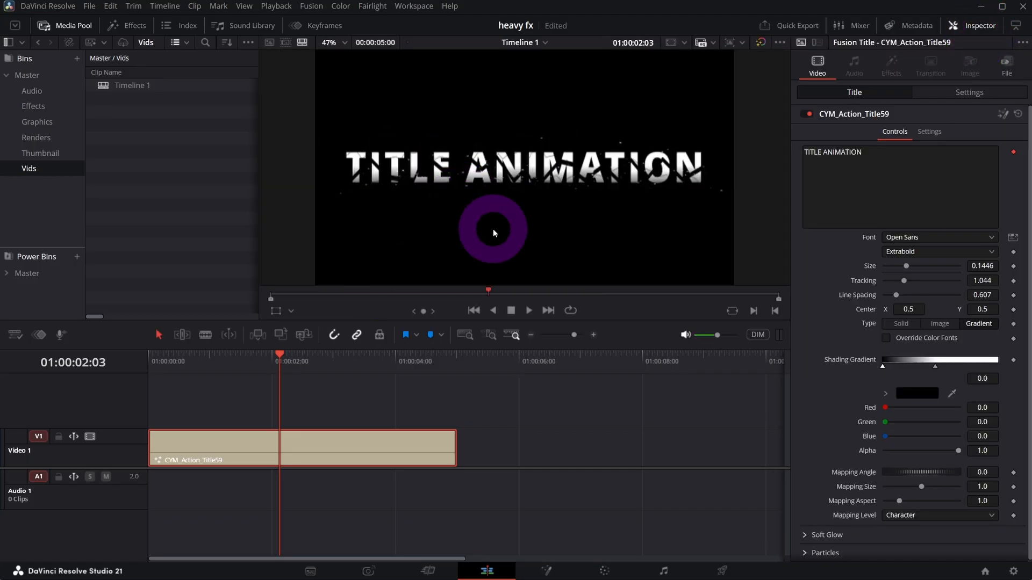
left_click(230, 363)
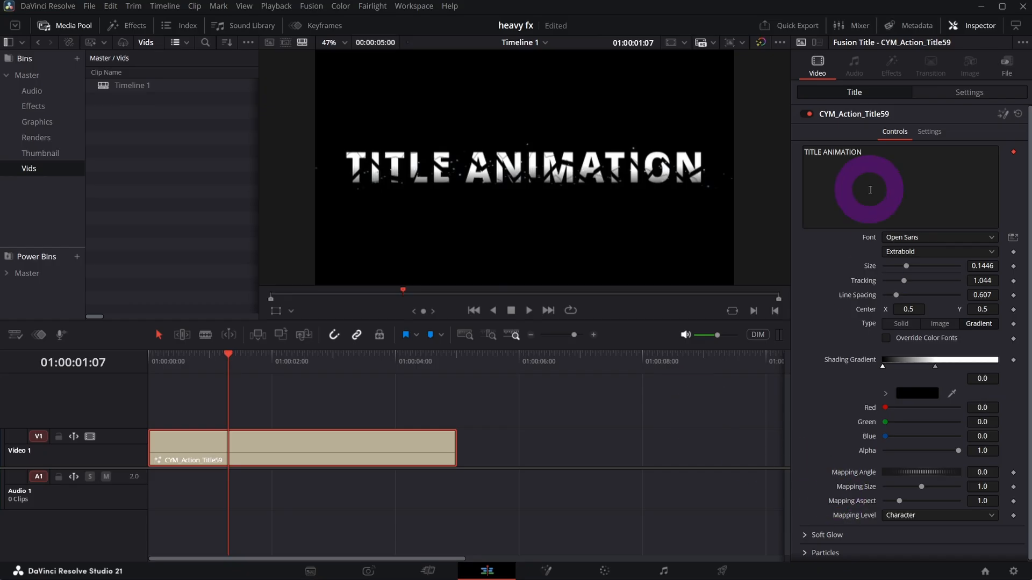
scroll(853, 474, "down", 2)
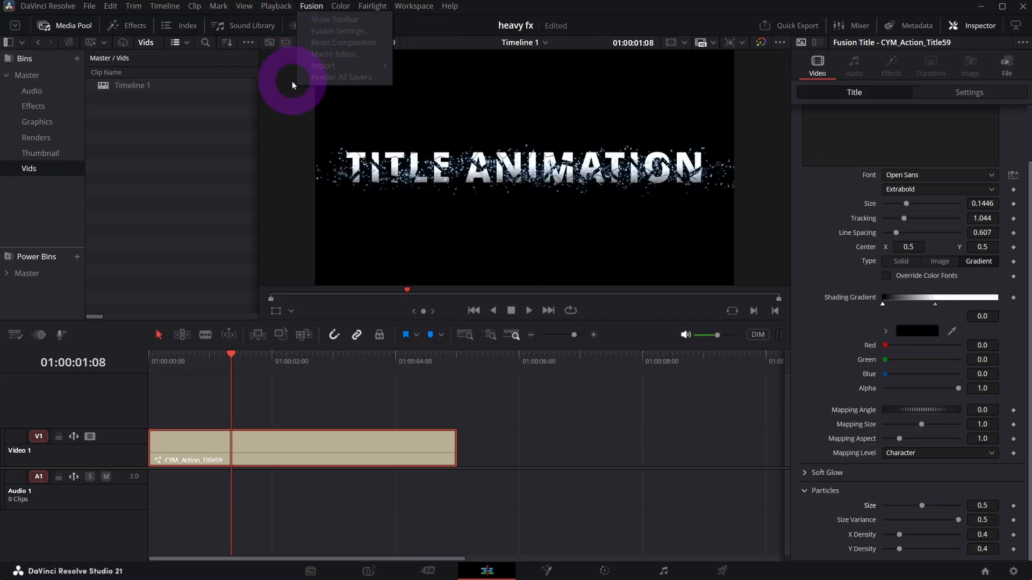
Step: Try the Quarter timeline playback resolution on the title and restore it to Full
left_click(277, 6)
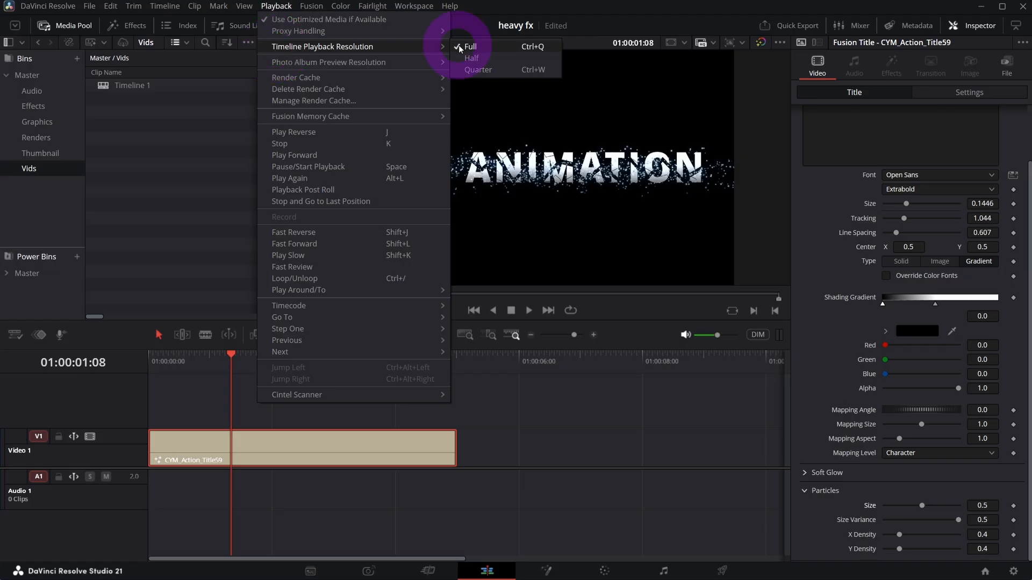
left_click(477, 69)
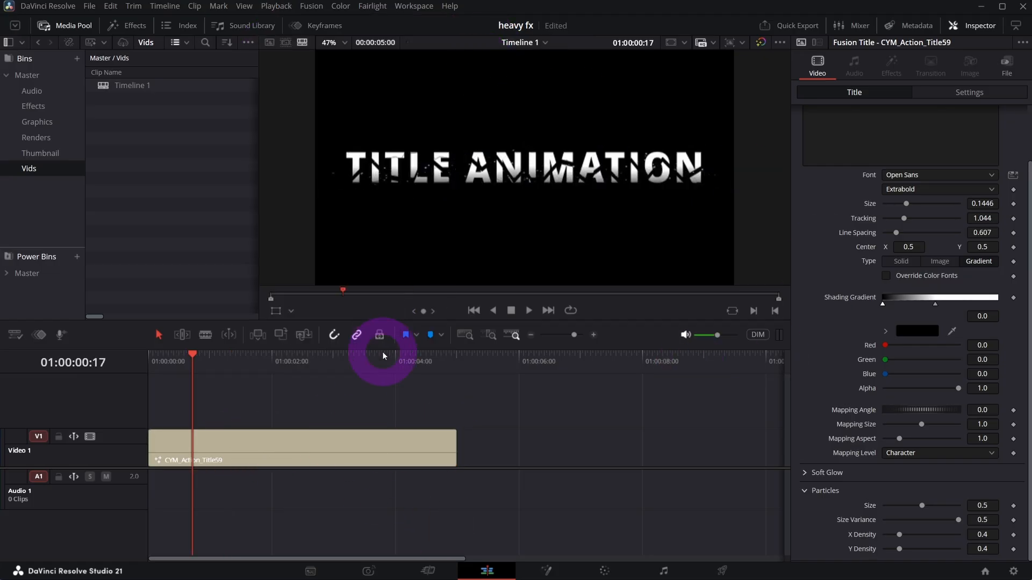
left_click(277, 6)
mouse_move(289, 54)
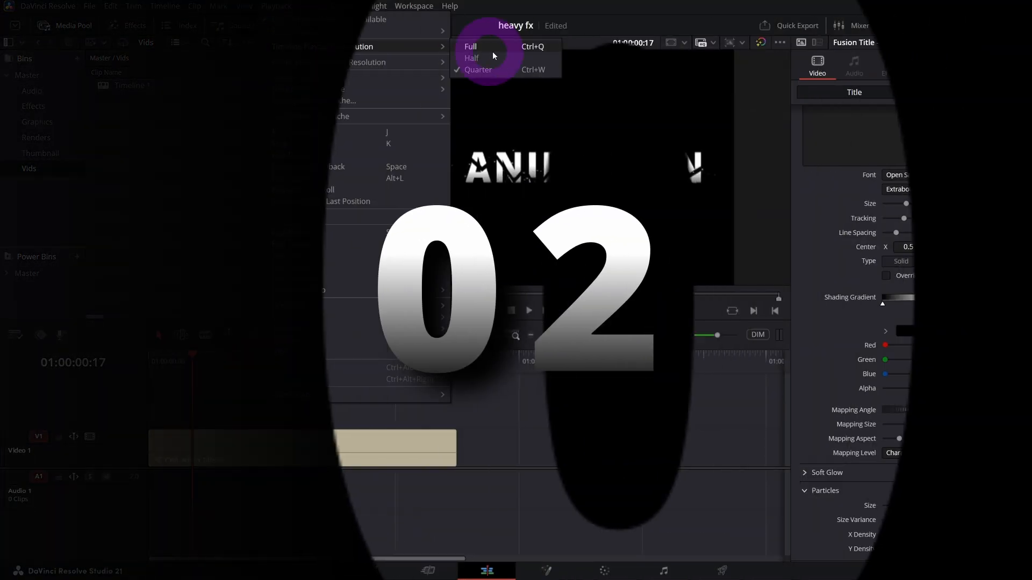
Step: Select the title clip and set the render cache mode to Smart
left_click(315, 465)
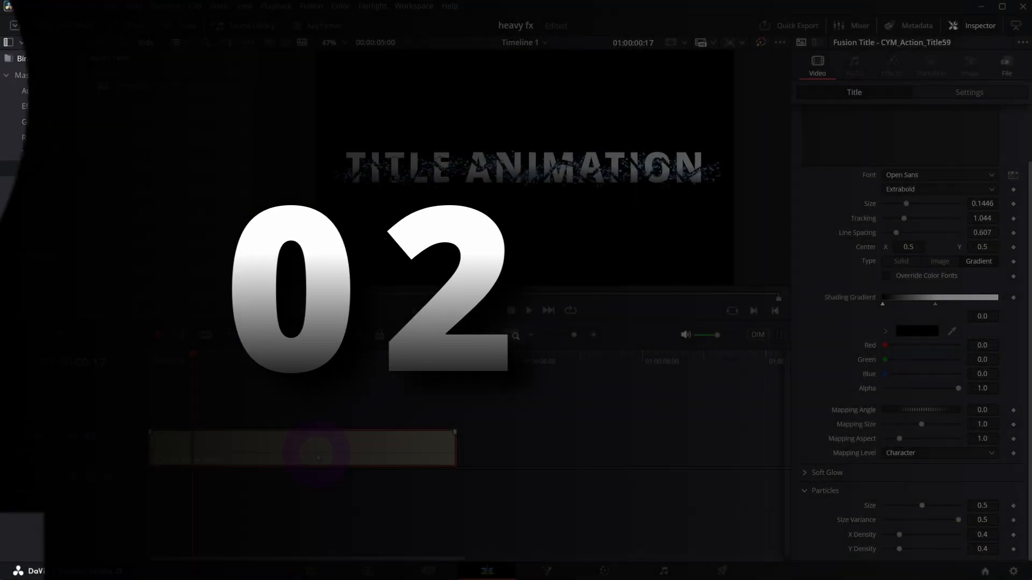
left_click(316, 452)
left_click(276, 6)
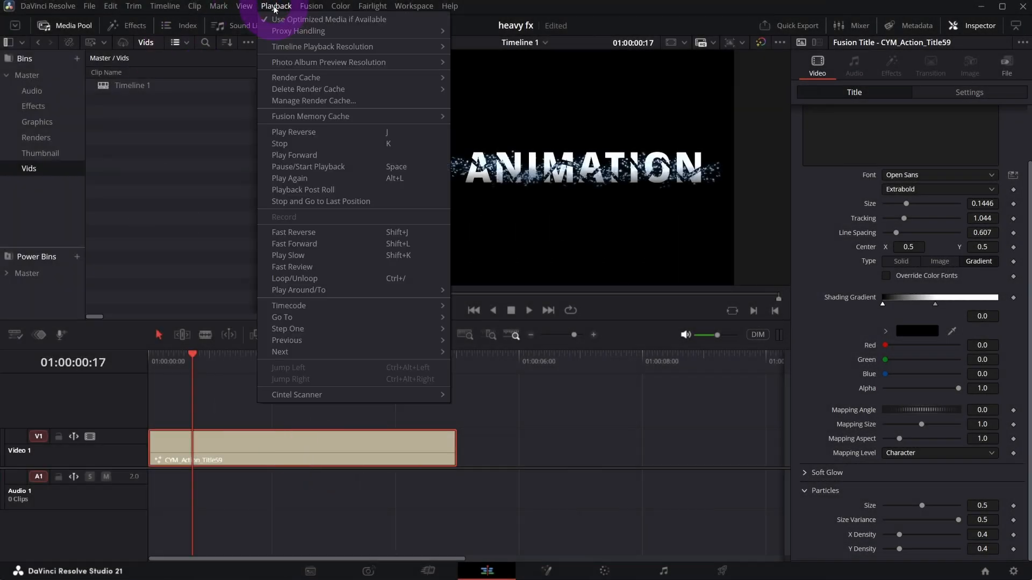
mouse_move(308, 78)
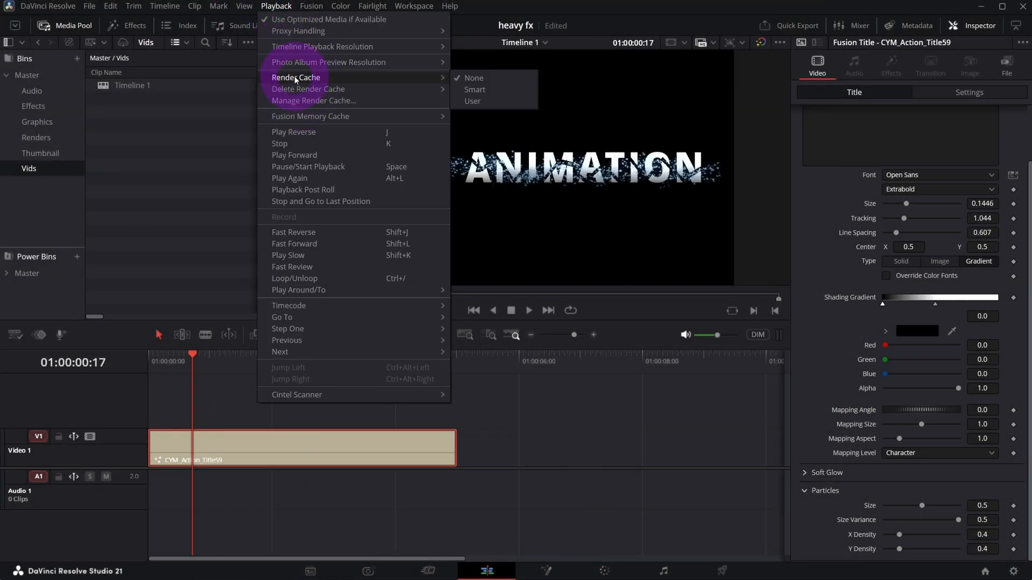
left_click(474, 89)
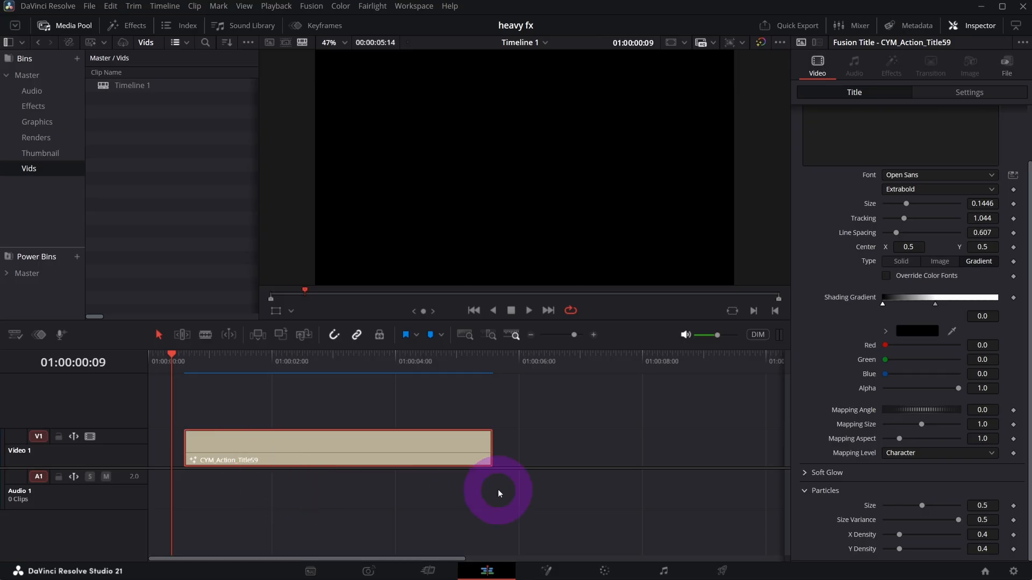
Step: Shorten the title clip by trimming its end back to about 01:00:05:04
left_click_drag(492, 451, 440, 478)
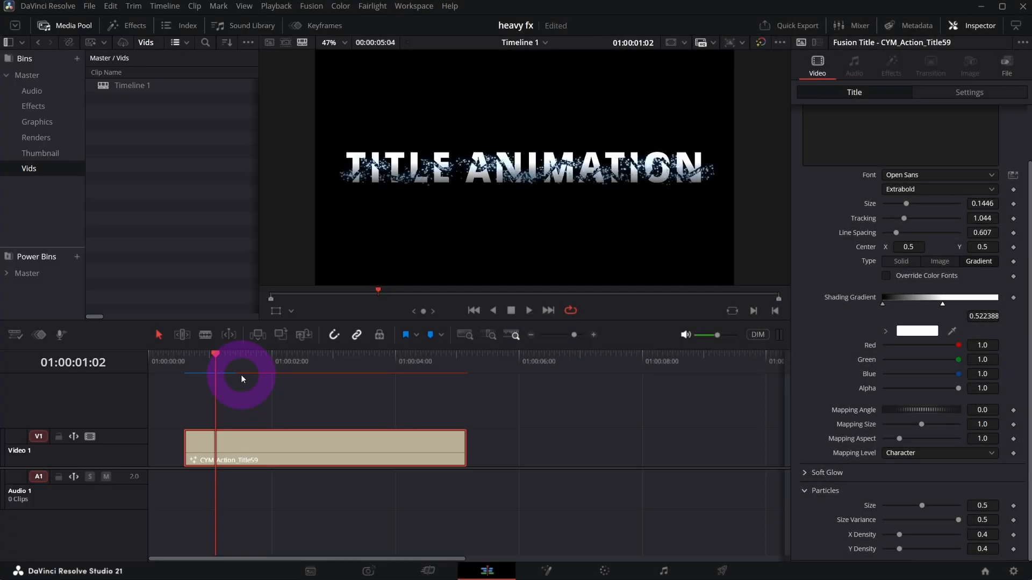
Step: Set the render cache mode to User
left_click(274, 6)
mouse_move(285, 79)
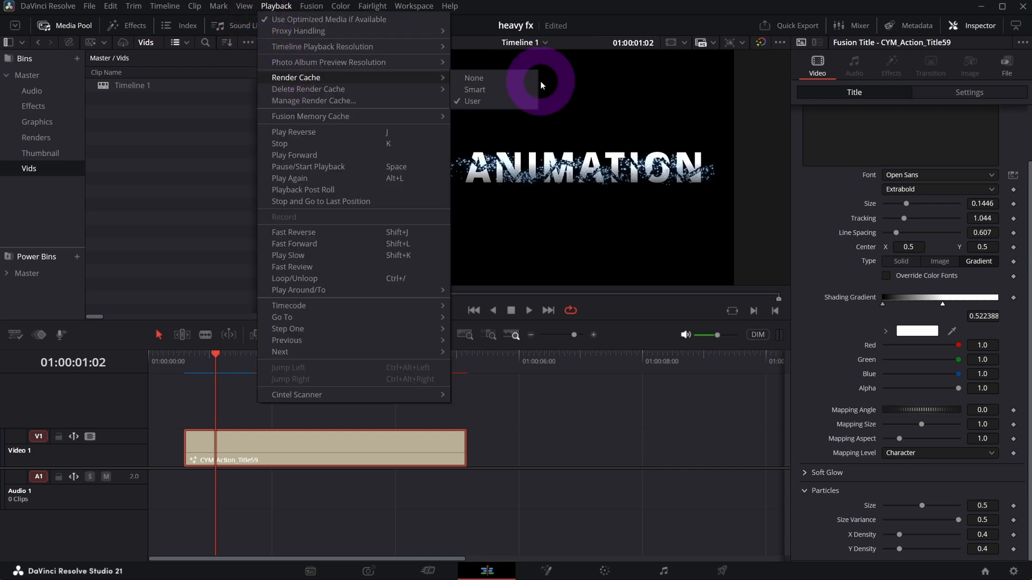
left_click(483, 101)
Step: Render the title clip in place as QuickTime with the H.265 codec, saving it in the Videos folder
right_click(276, 453)
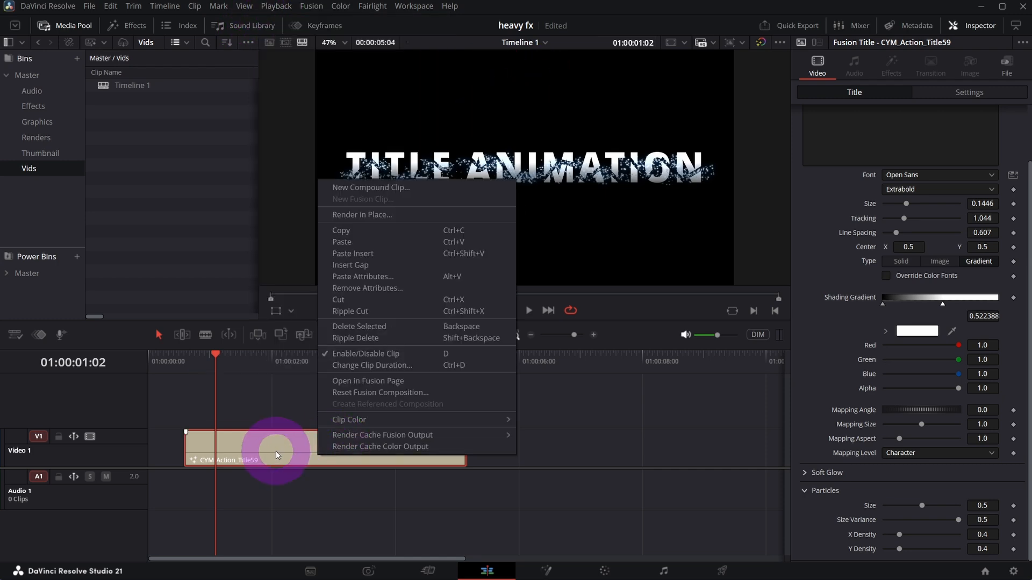
left_click(421, 393)
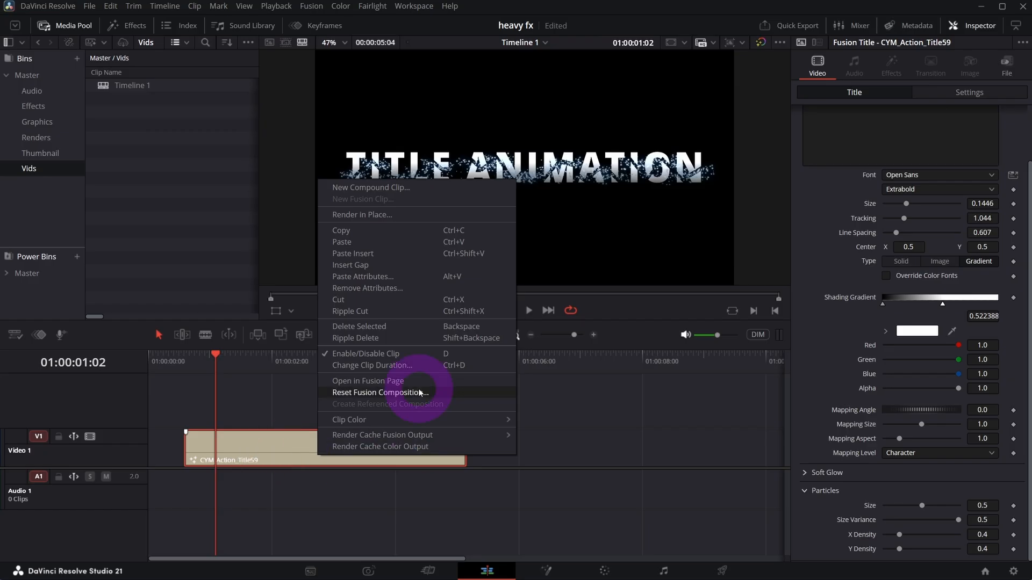
left_click(357, 215)
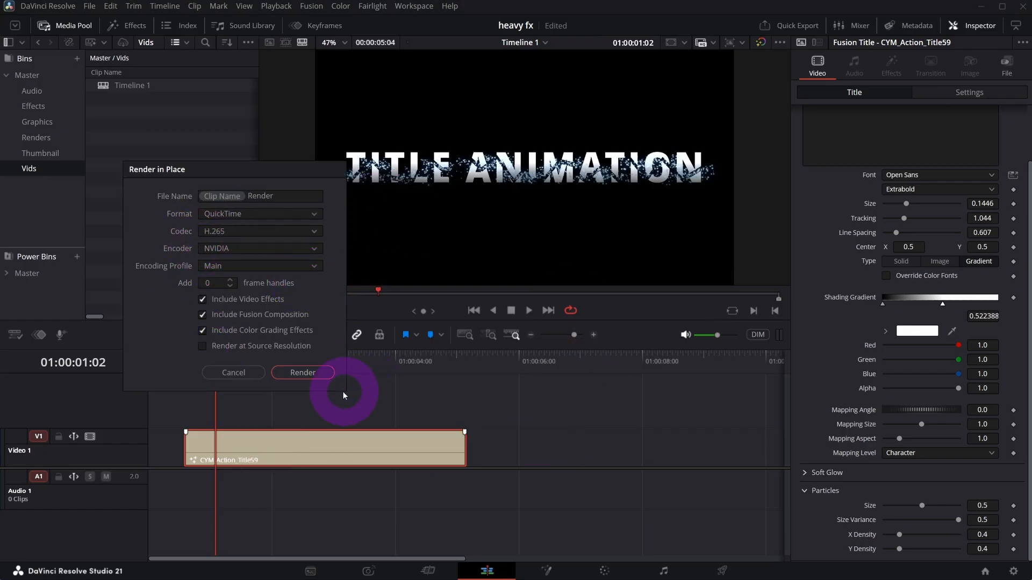
left_click(318, 373)
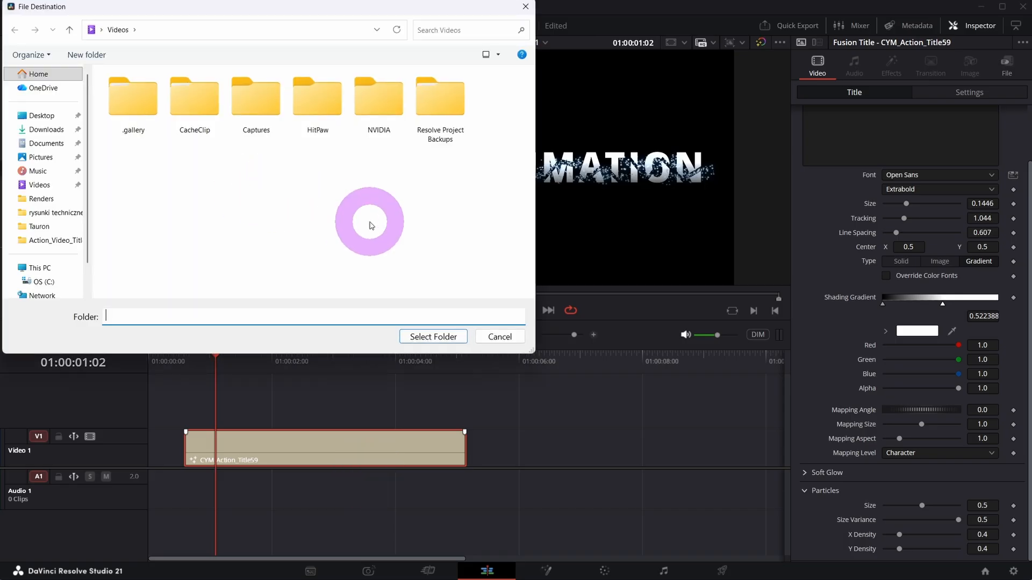
left_click(433, 336)
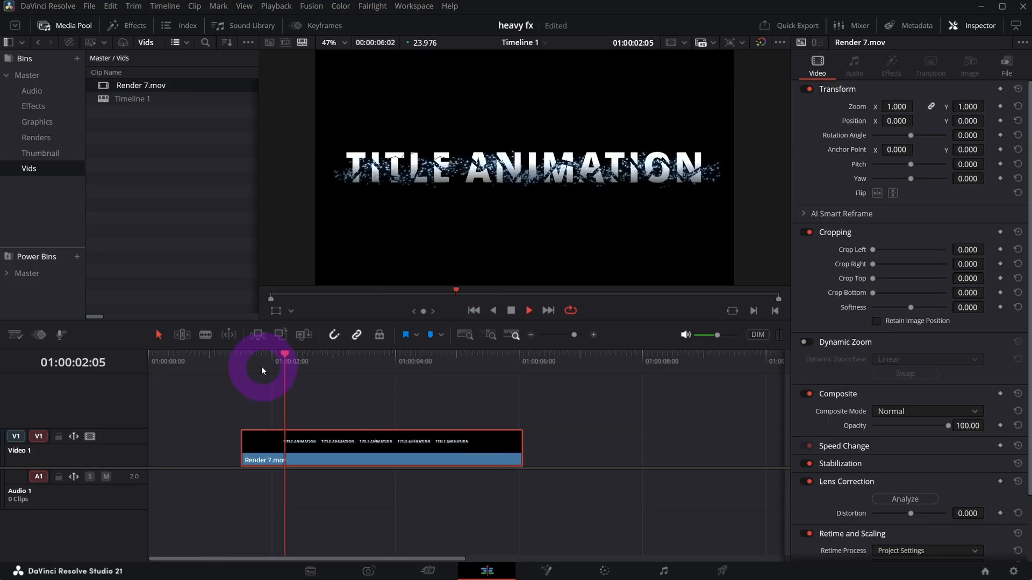
Step: Show the retime controls on the rendered title clip and open its speed options
left_click(253, 363)
left_click(369, 439)
key("ctrl+r")
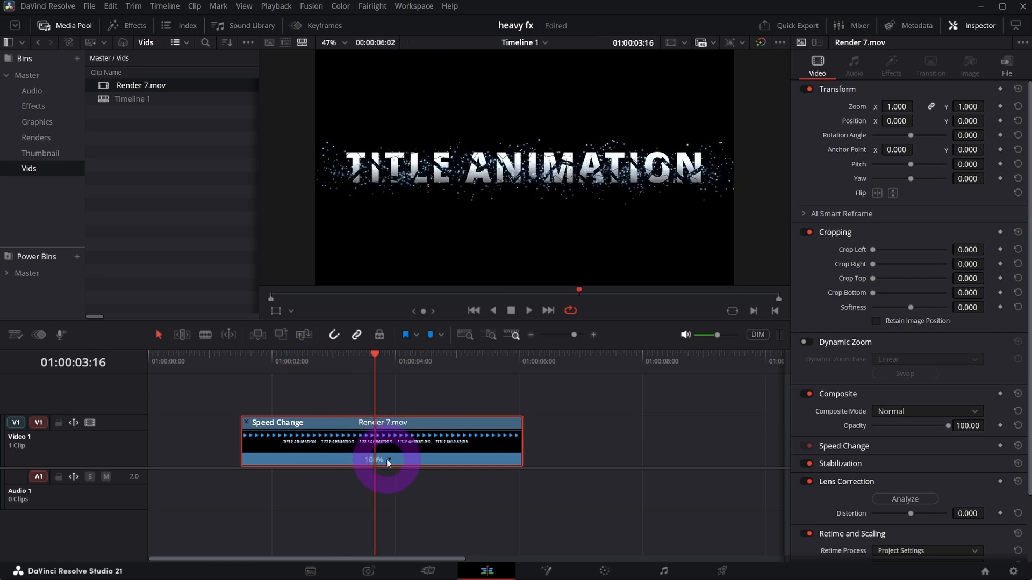
left_click(390, 461)
Step: Set the timeline's thumbnail view to None so clips show no preview images
left_click(14, 334)
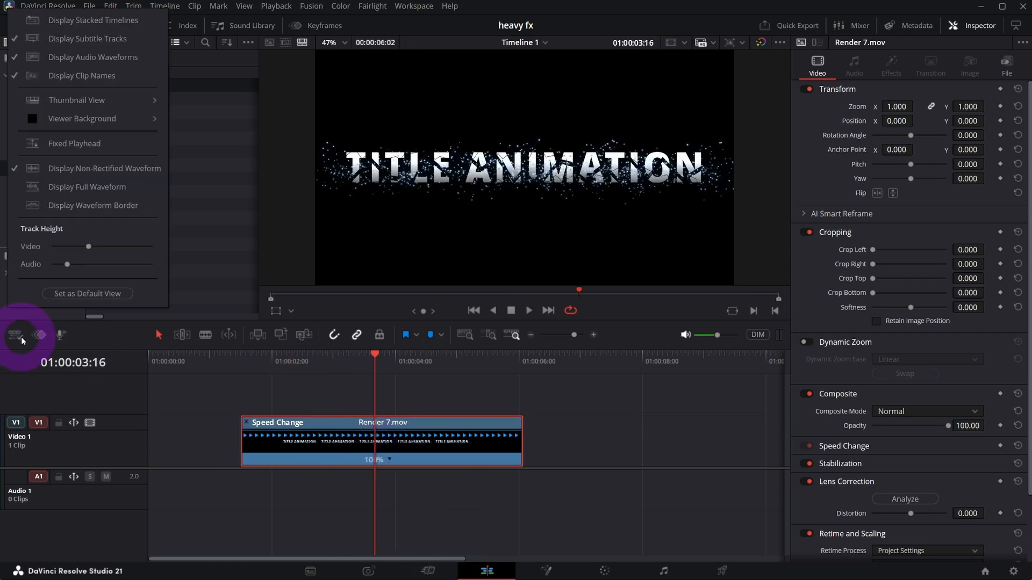
mouse_move(88, 101)
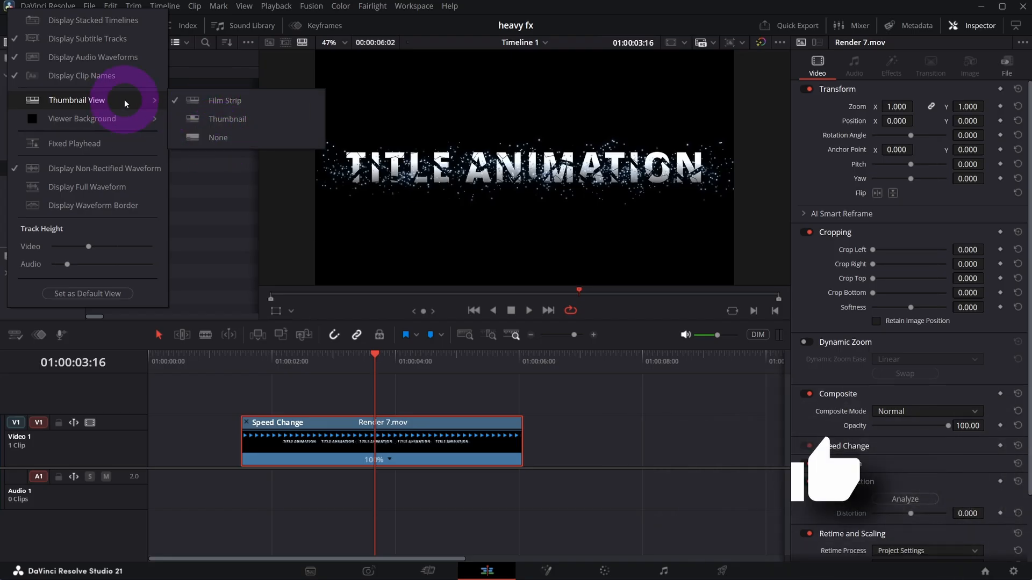
left_click(230, 143)
Step: Add speed points to the rendered title clip at 01:00:03:16 and 01:00:04:04, speeding up the first section to 158% and shortening the section between them
left_click(389, 460)
left_click(411, 477)
left_click_drag(374, 434, 326, 434)
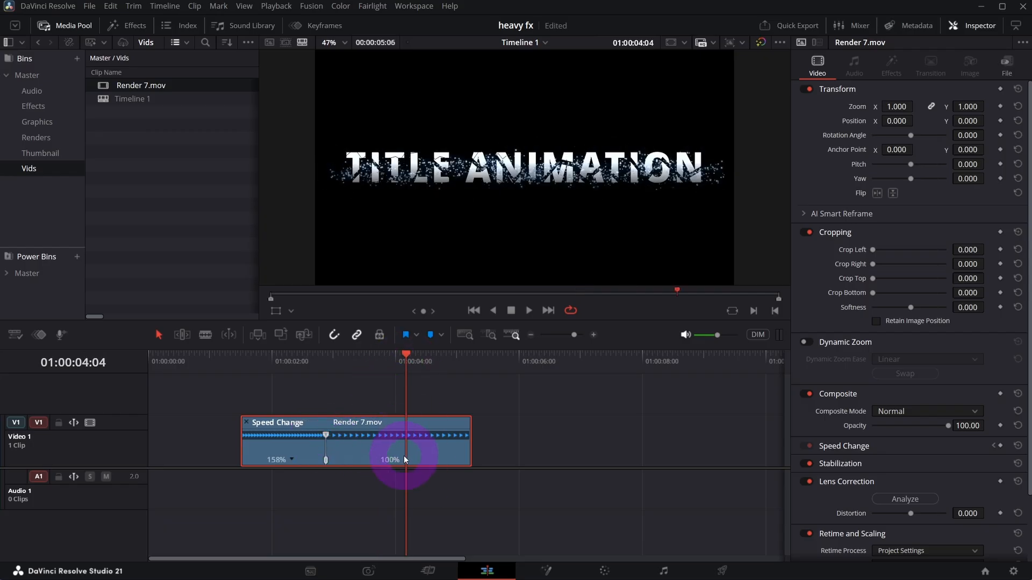
left_click(405, 460)
left_click(420, 477)
left_click_drag(404, 435, 344, 435)
Step: Play back the retimed title clip from its start to check how smoothly it runs
left_click(245, 364)
key("space")
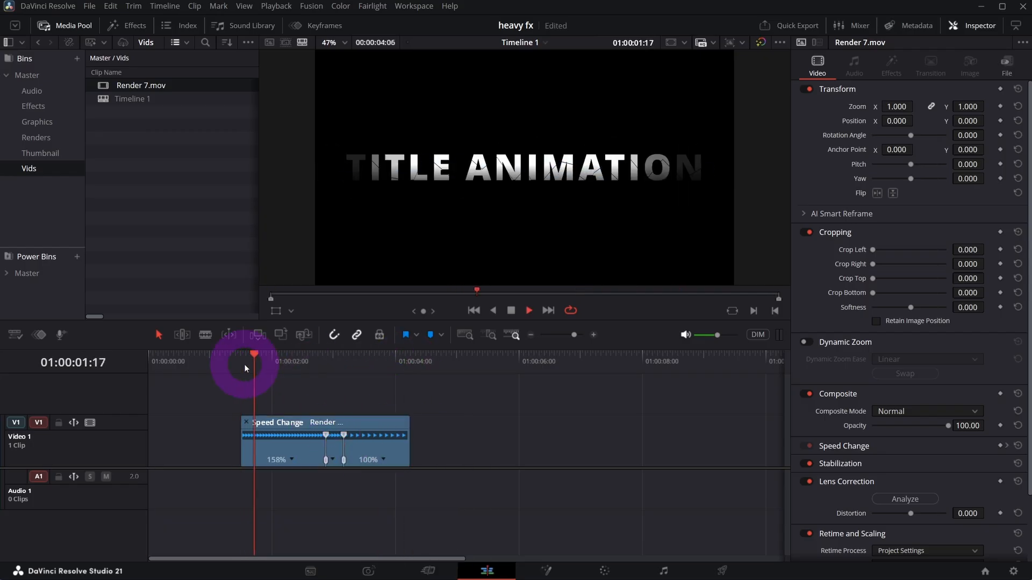
left_click(277, 363)
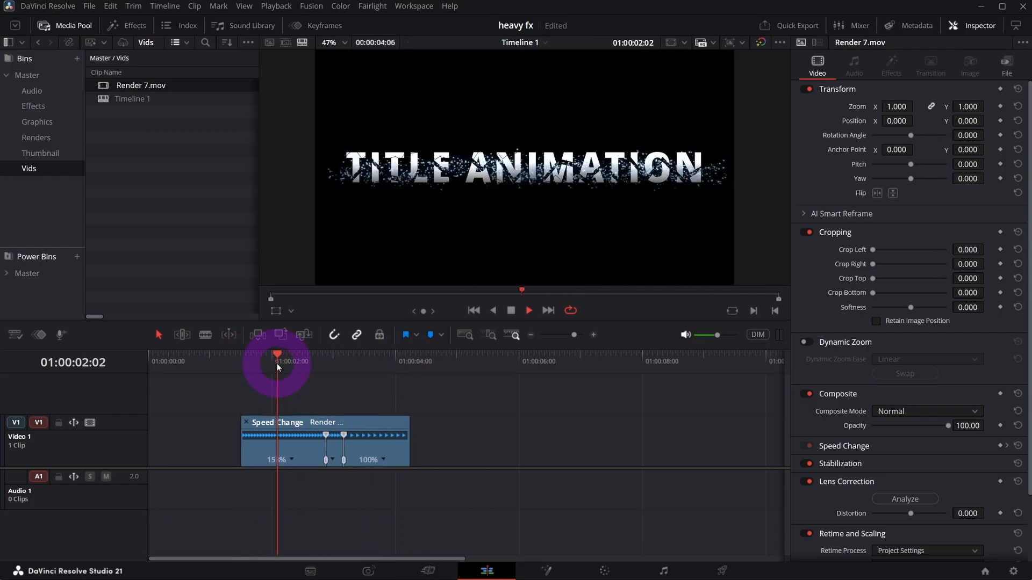
left_click(379, 287)
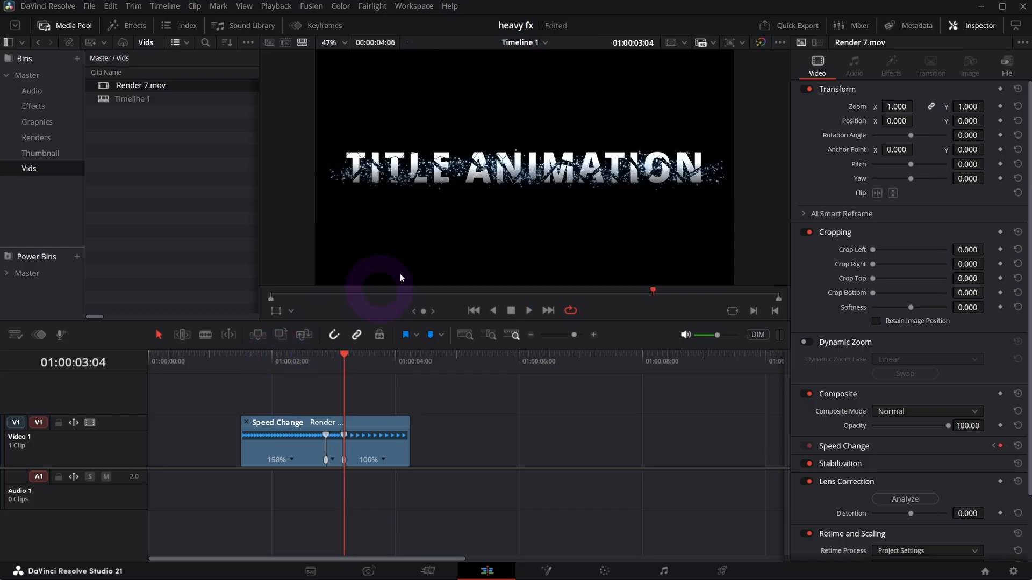
left_click(316, 431)
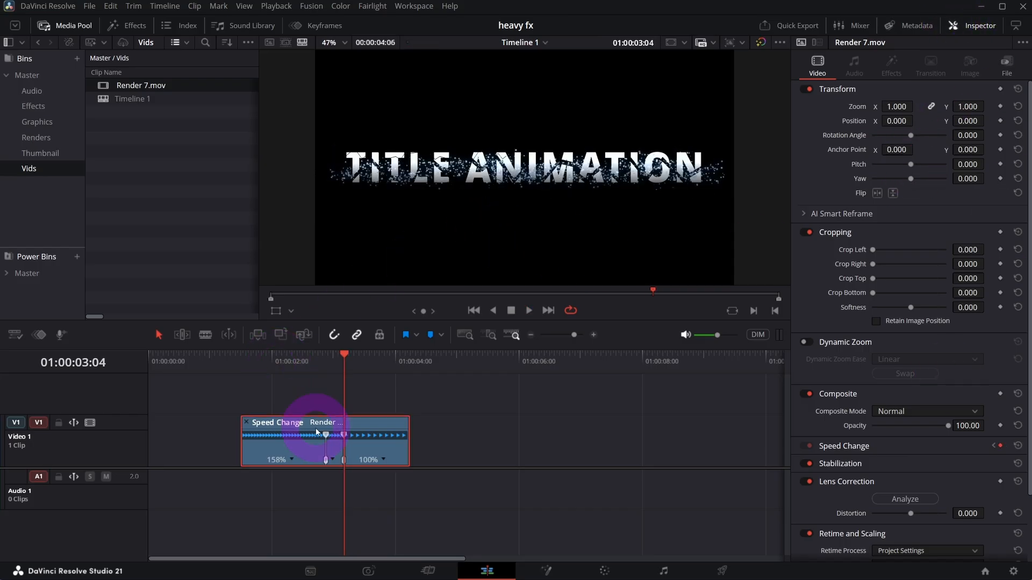
right_click(316, 432)
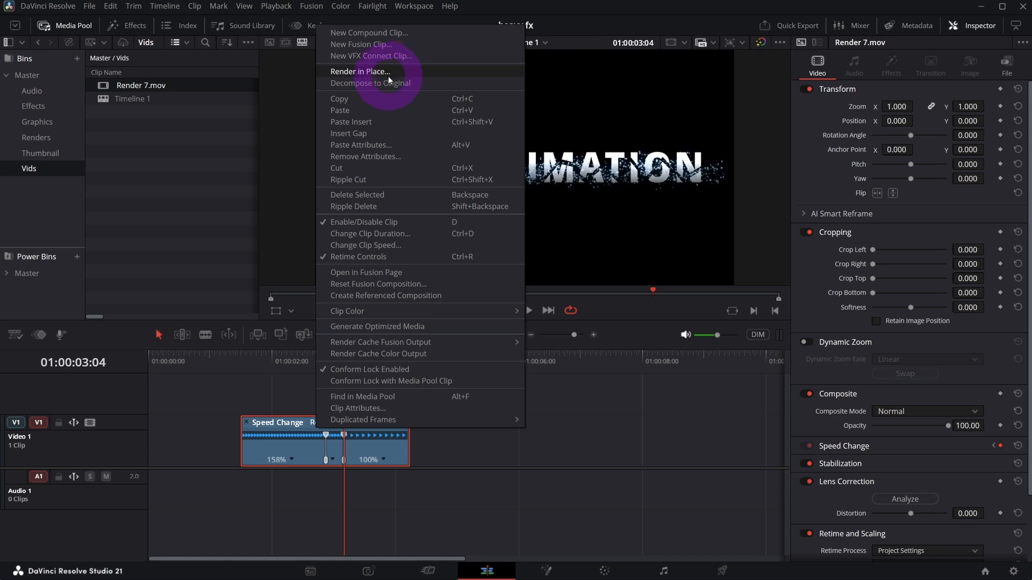
left_click(283, 423)
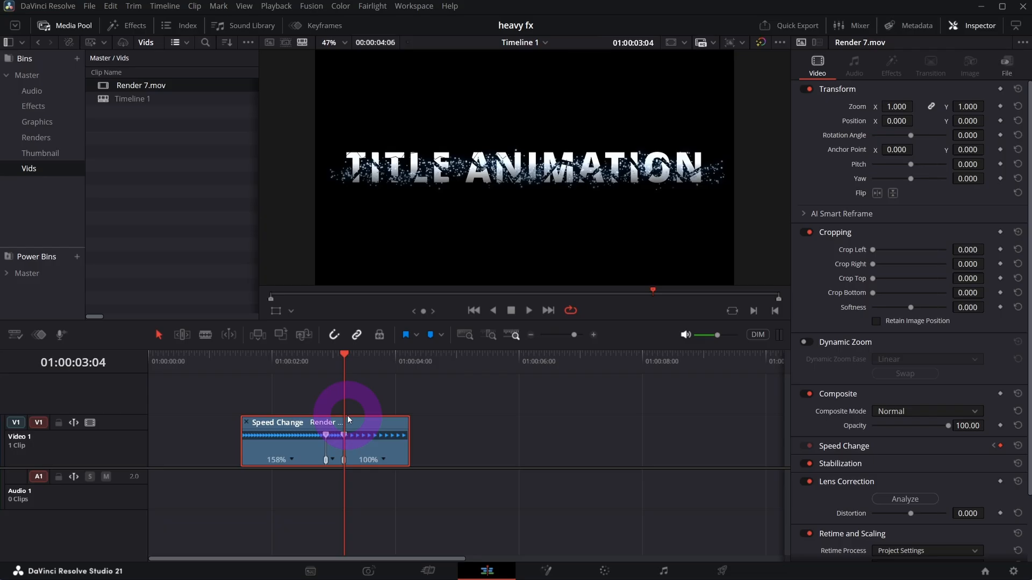
Step: Move the rendered title clip up to Video 2 and place a Four Color Gradient generator beneath it on Video 1
scroll(356, 435, "down", 2)
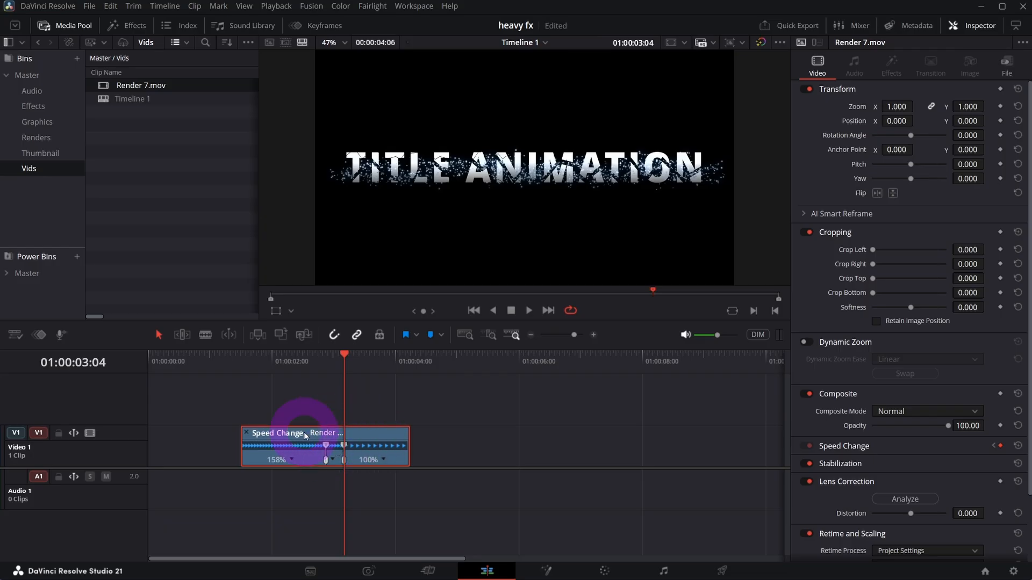
left_click_drag(304, 434, 324, 406)
left_click(125, 46)
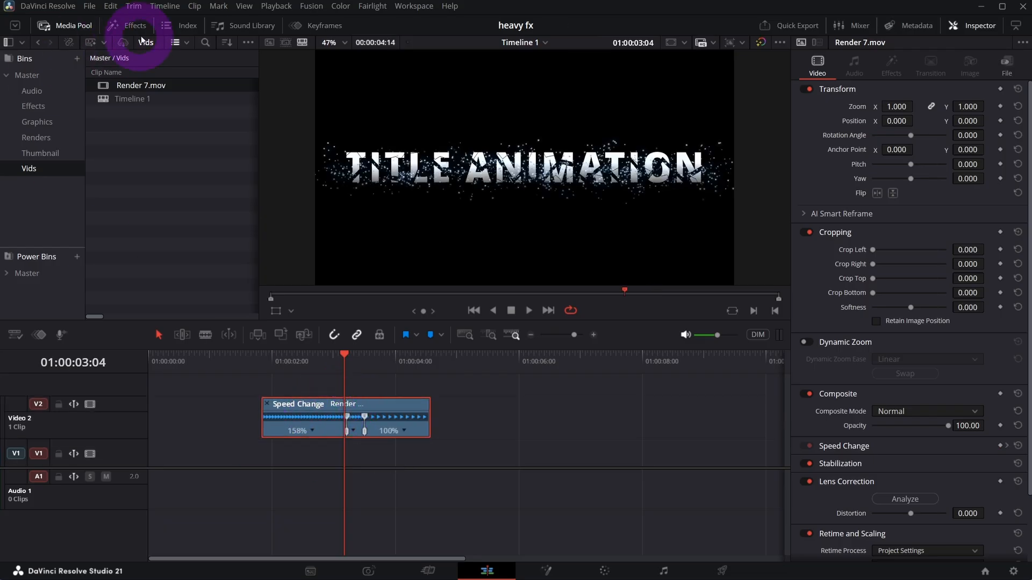
left_click(127, 25)
left_click(162, 265)
left_click(41, 199)
left_click(107, 101)
scroll(138, 219, "up", 10)
left_click_drag(137, 209, 333, 450)
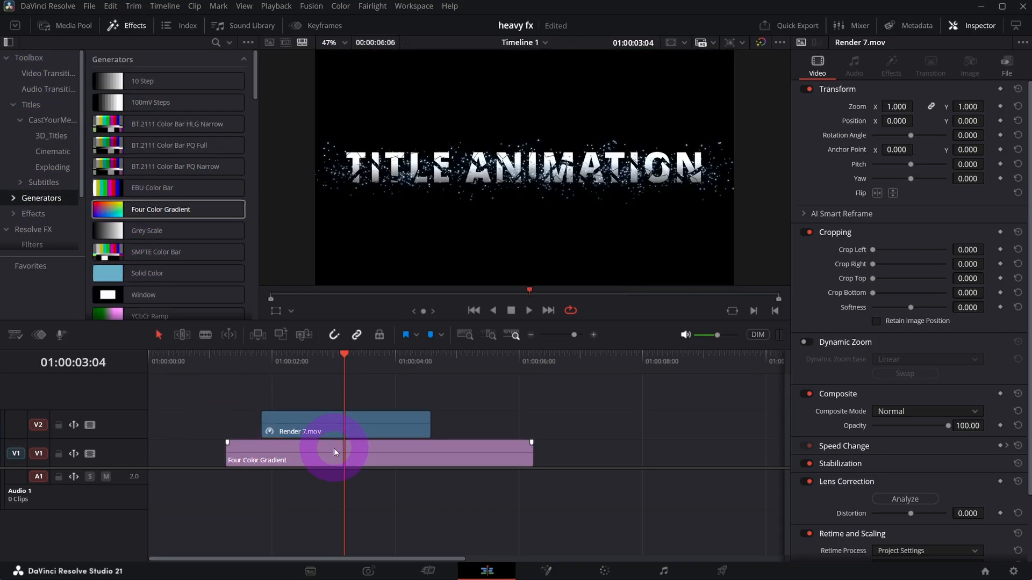
Step: Shift the rendered title clip on Video 2 slightly later so it starts at about 01:00:02:00
left_click(380, 457)
left_click(360, 417)
left_click_drag(362, 418, 373, 417)
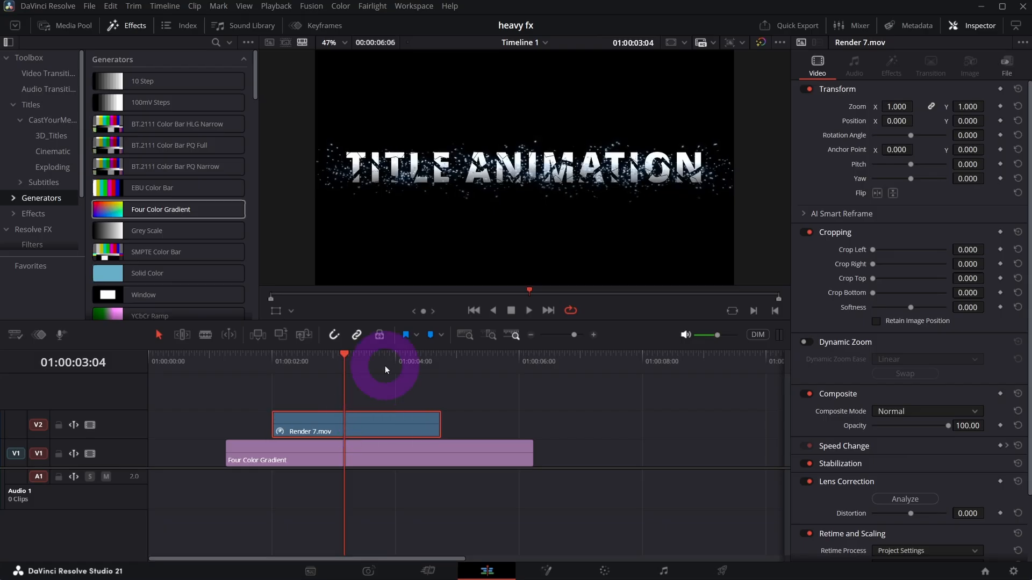
Step: Decompose the rendered title clip on Video 2 to its original Fusion title
right_click(350, 425)
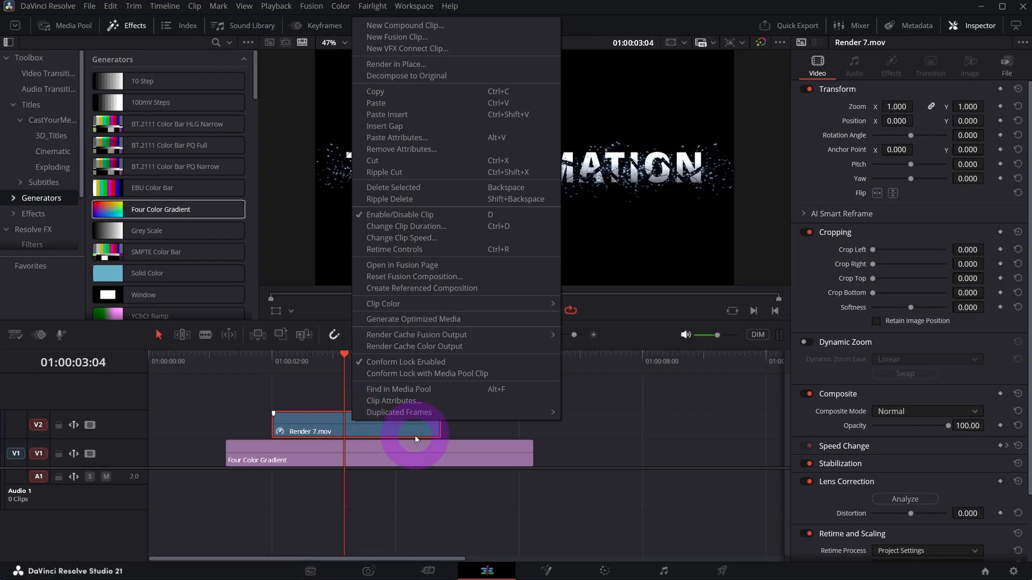
left_click(388, 76)
left_click(435, 425)
left_click(526, 197)
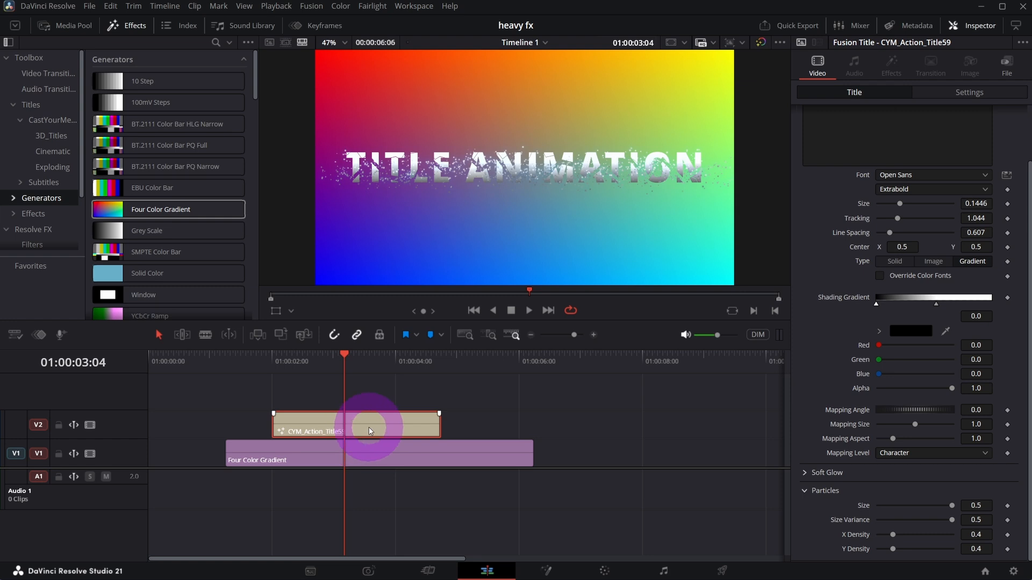
Step: Disable the Four Color Gradient clip on Video 1 and select the title clip above it
left_click(356, 450)
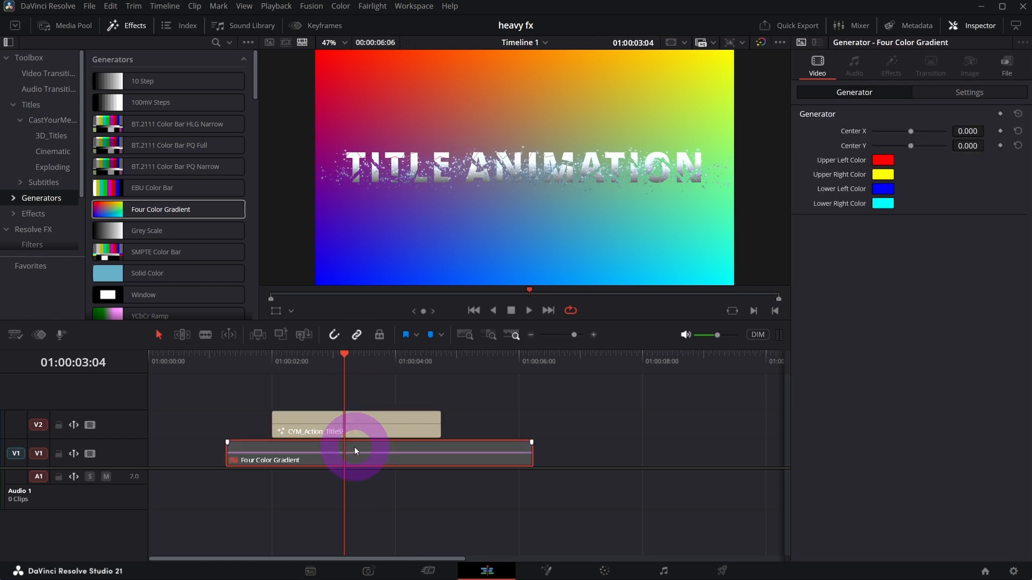
key("d")
left_click(360, 426)
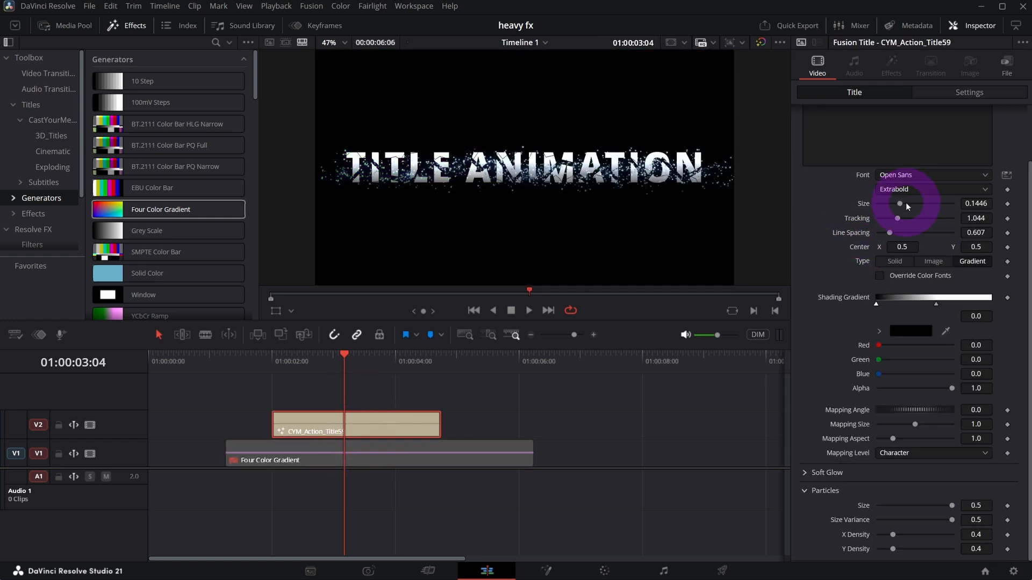
Step: Render the title clip in place as QuickTime with the GoPro CineForm codec, type RGB 16-bit, saving it in the Videos folder
right_click(360, 425)
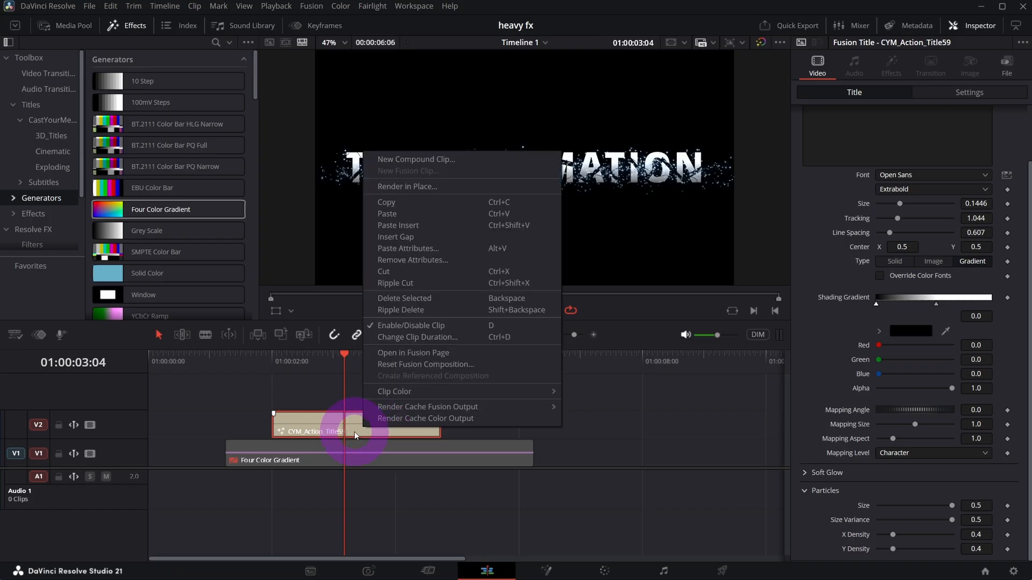
left_click(400, 188)
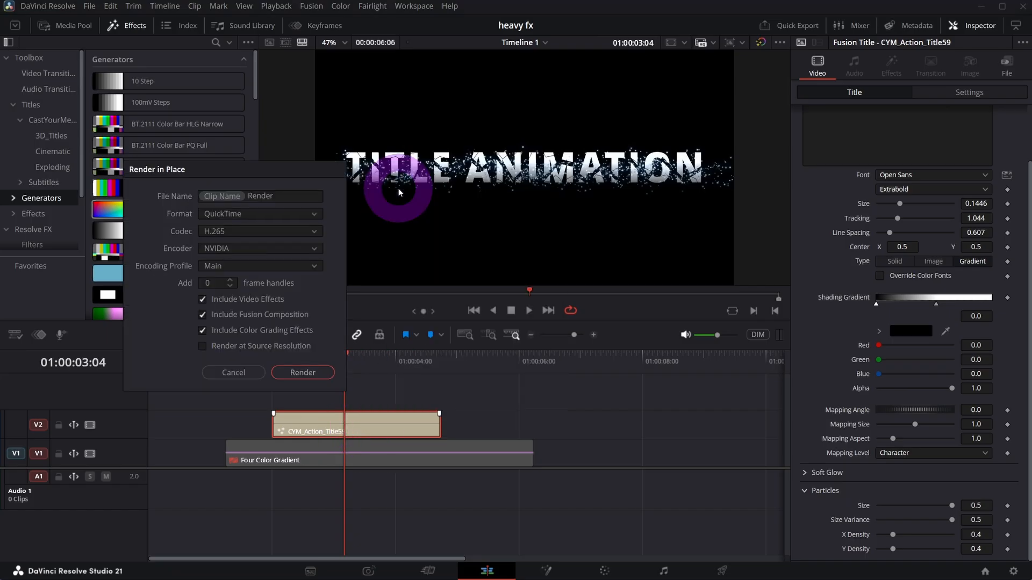
left_click(247, 231)
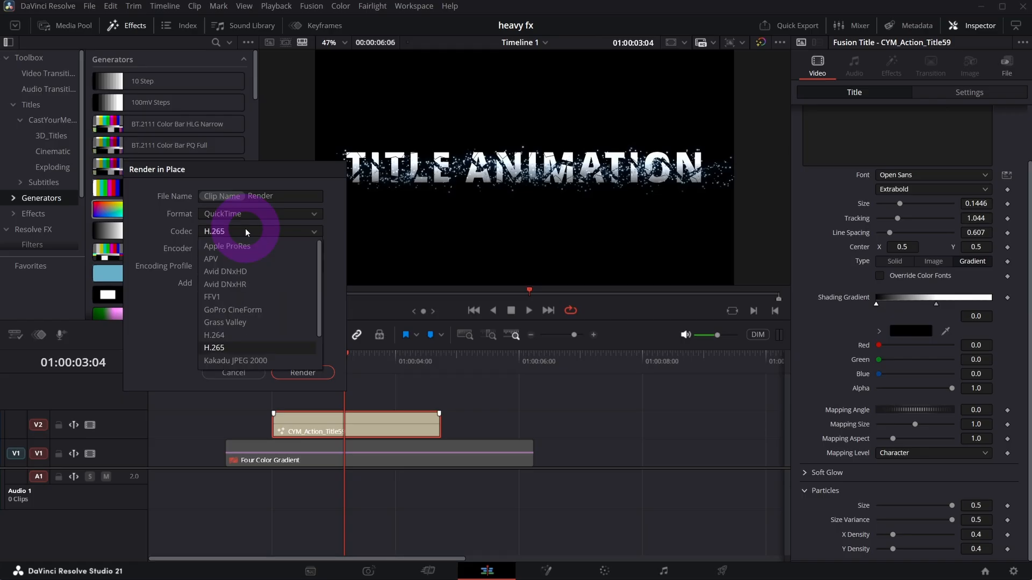
left_click(258, 310)
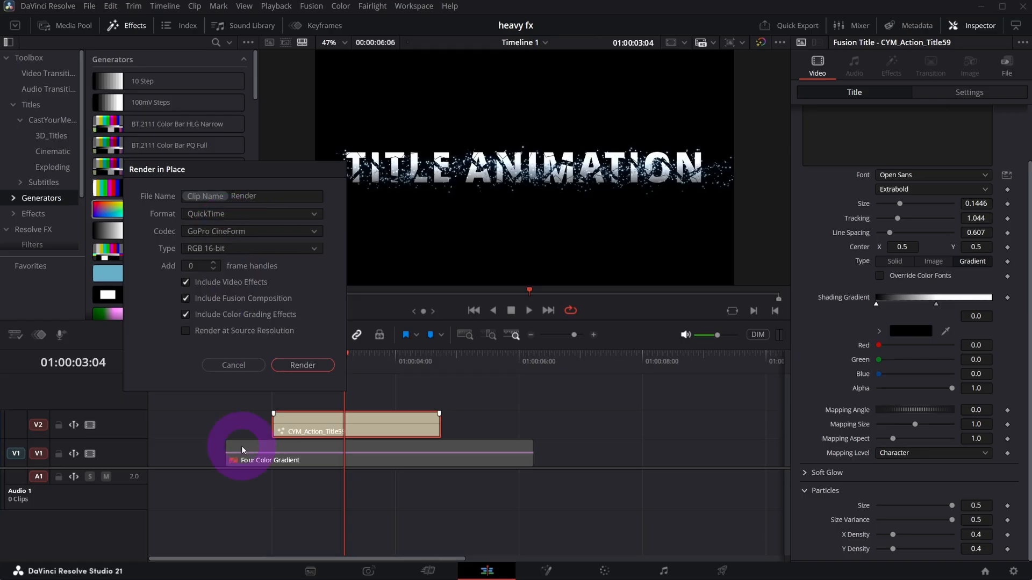
left_click(294, 362)
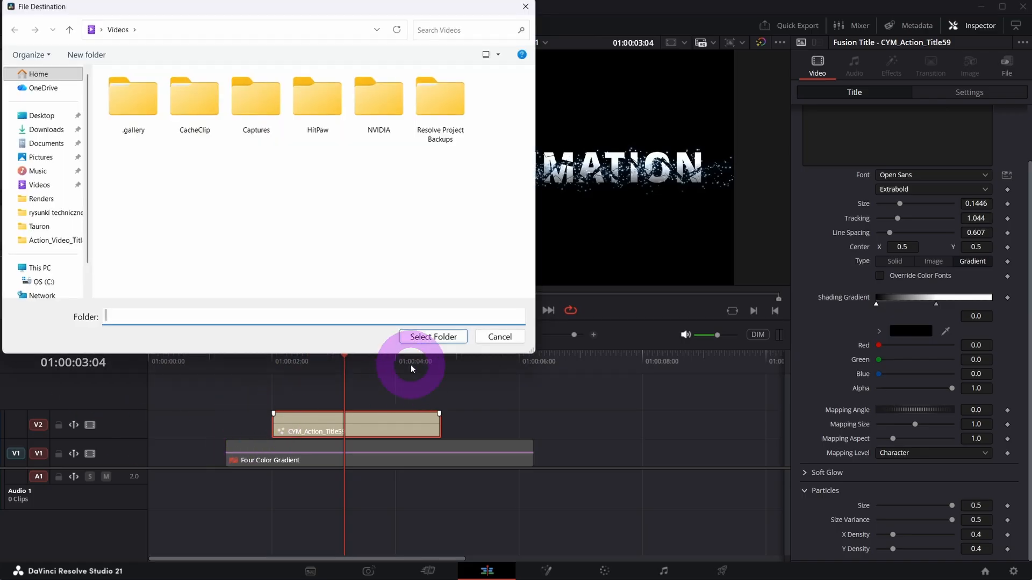
left_click(415, 336)
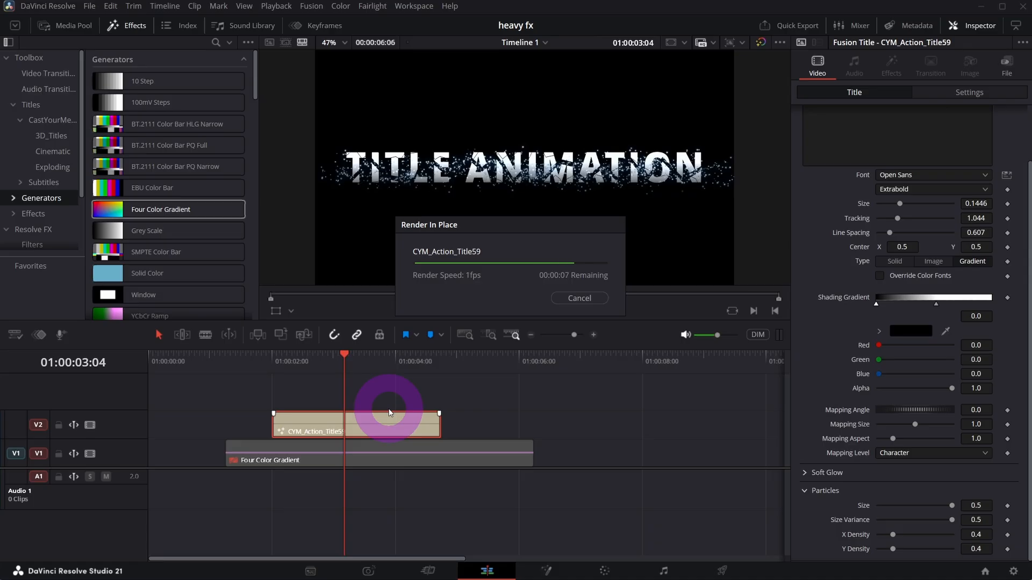
Step: Re-enable the Four Color Gradient clip and select the newly rendered title clip to check its transparency over the background
left_click(357, 453)
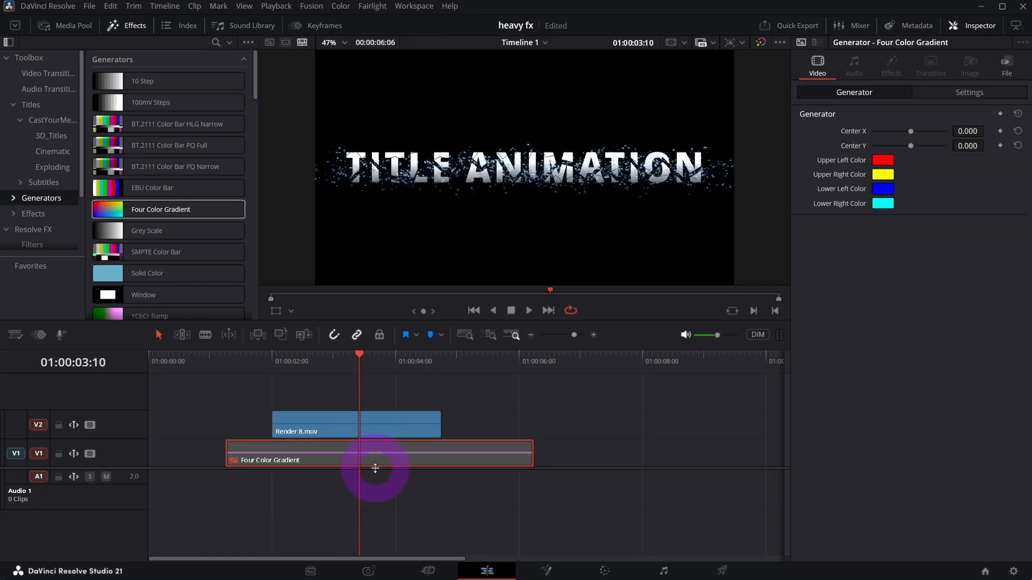
left_click(297, 428)
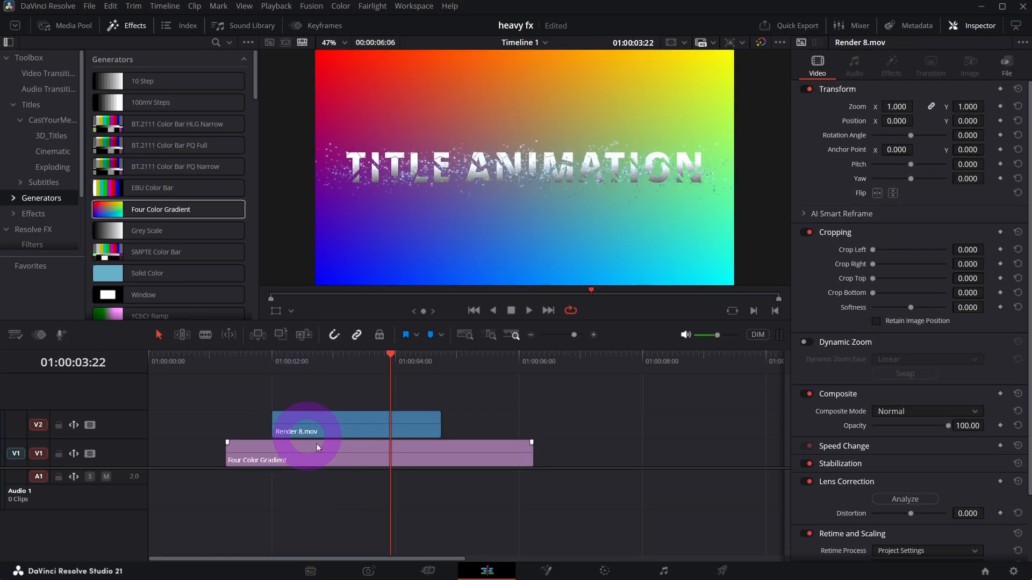